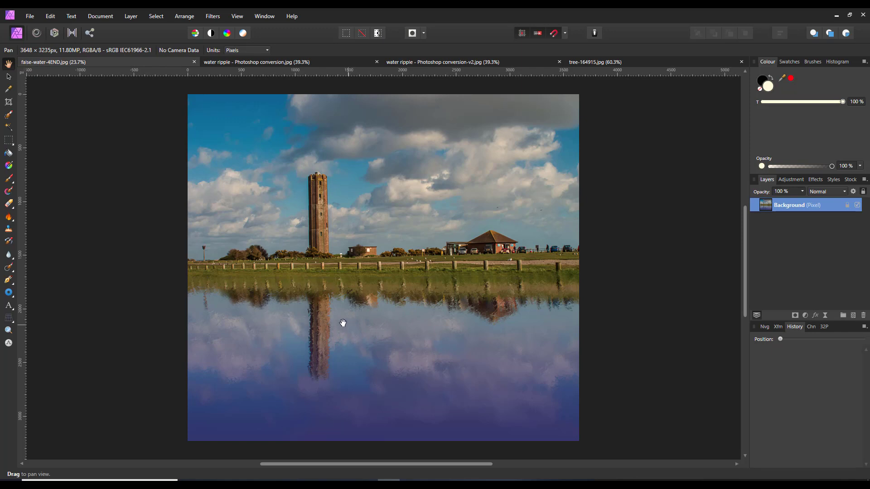
Review the rippling water reflection video in the browser, then the open reflection examples and the source tree photo in Affinity Photo
{"action": "mouse_move", "coordinate": [233, 484]}
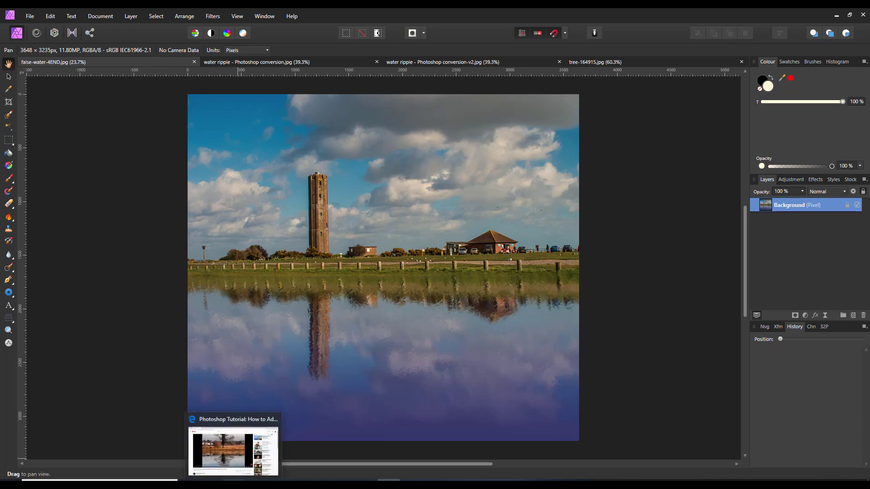
{"action": "left_click", "coordinate": [234, 446]}
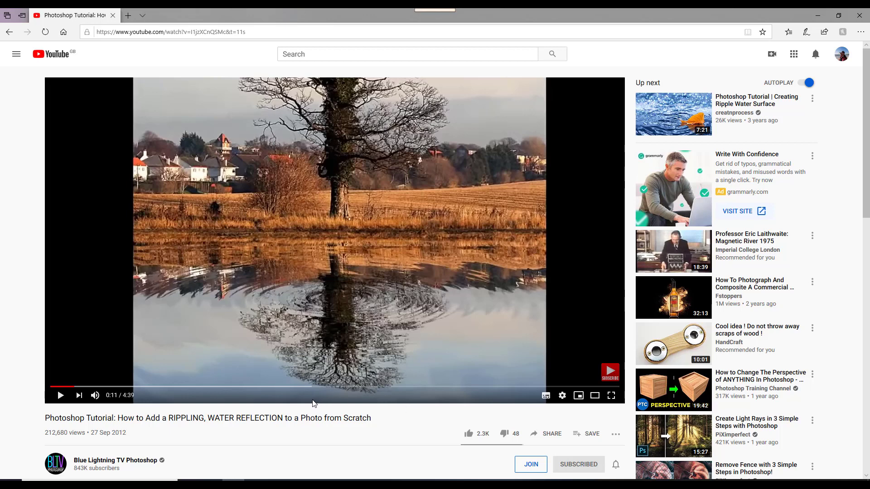
{"action": "left_click", "coordinate": [345, 483]}
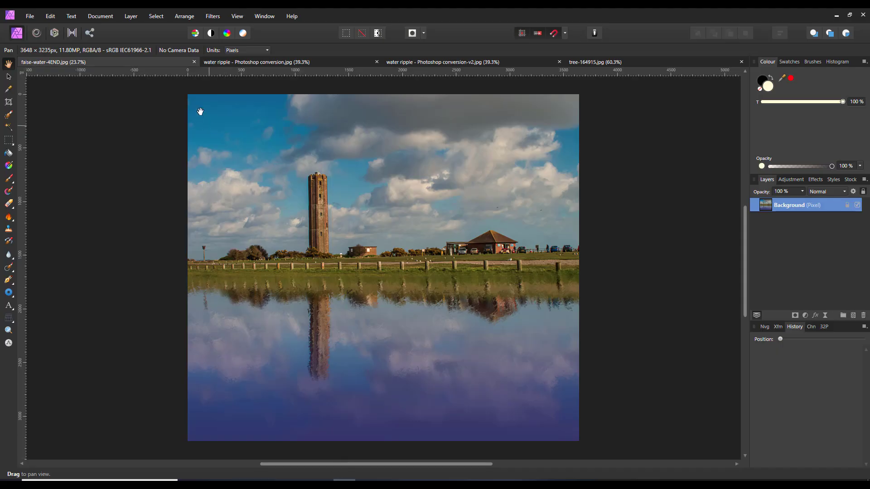
{"action": "left_click", "coordinate": [251, 63]}
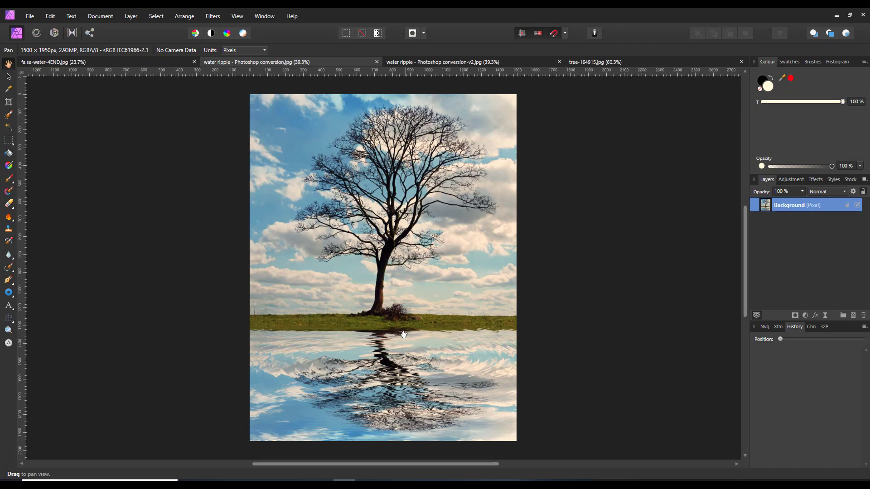
{"action": "left_click", "coordinate": [465, 63]}
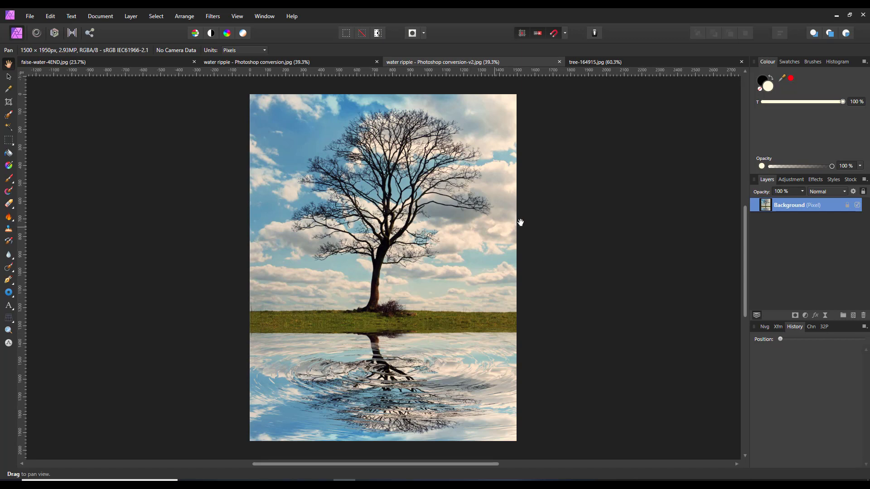
{"action": "left_click", "coordinate": [600, 63]}
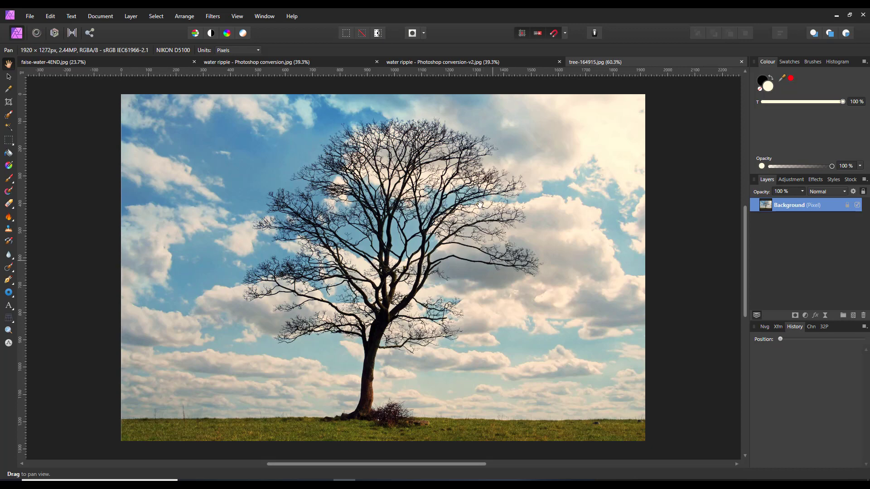
{"action": "left_click", "coordinate": [436, 61]}
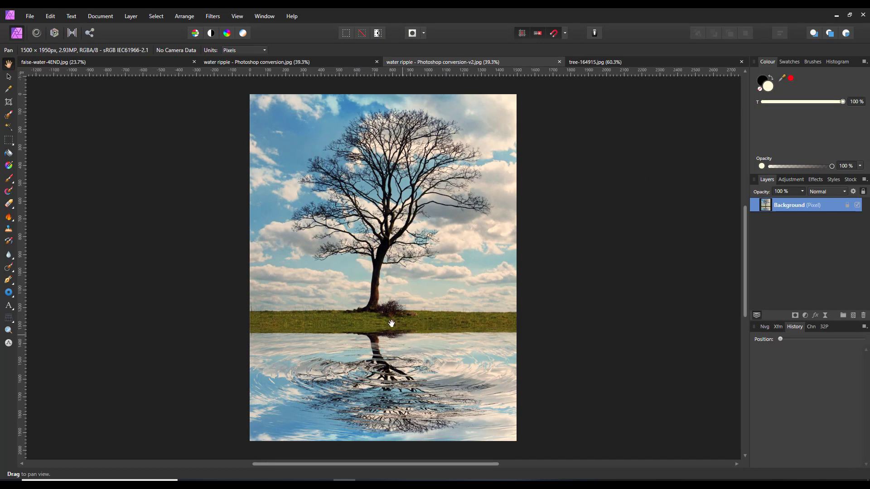
{"action": "left_click", "coordinate": [132, 61]}
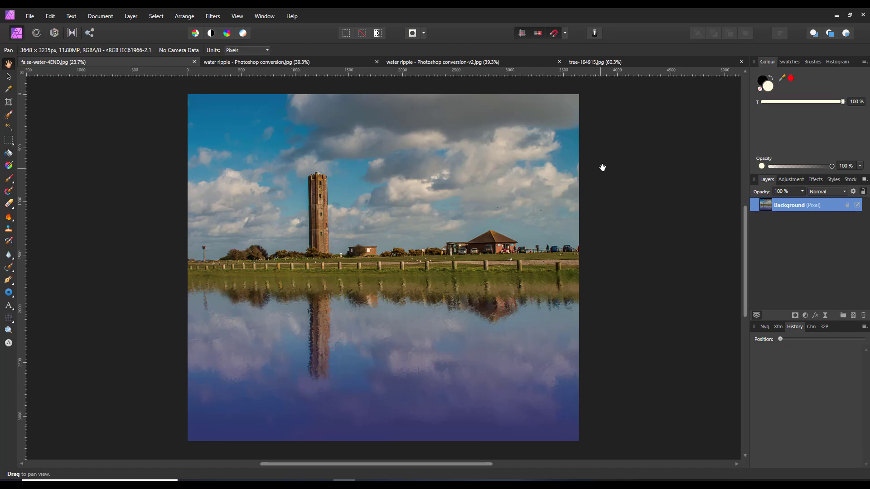
{"action": "left_click", "coordinate": [647, 64]}
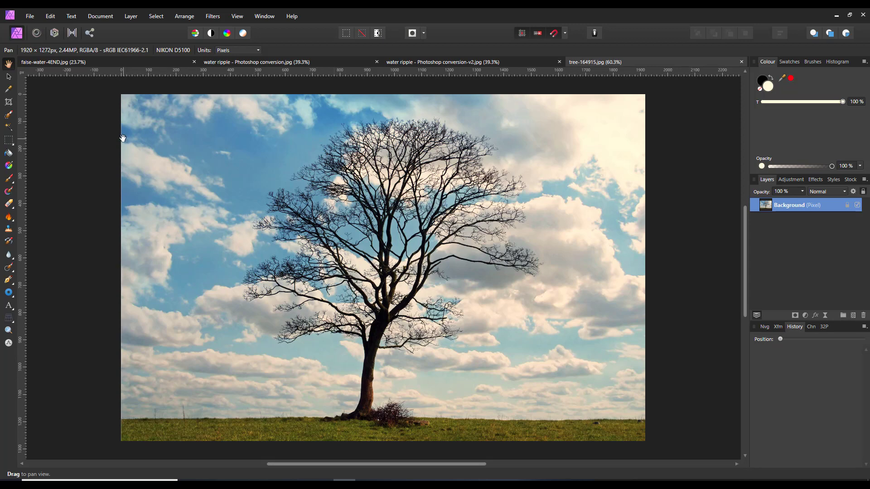
Create a new 1500 × 1300 px document at 72 DPI in RGB/8 with a transparent background
{"action": "left_click", "coordinate": [28, 18]}
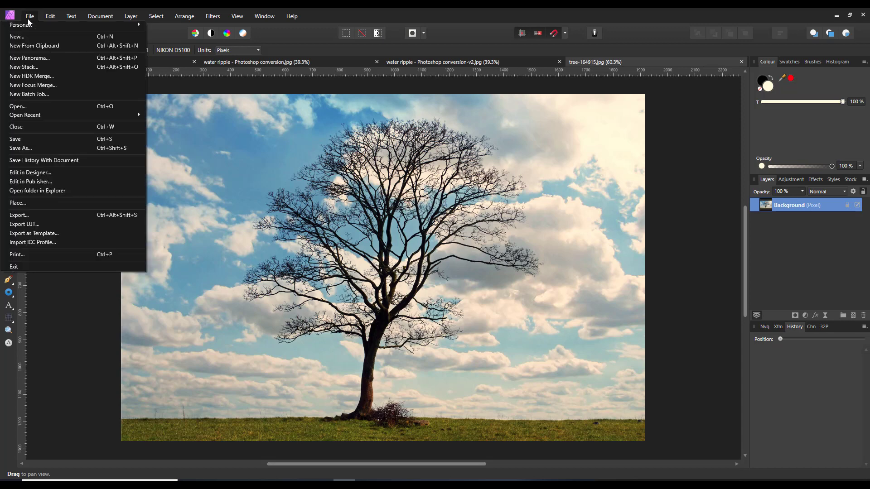
{"action": "left_click", "coordinate": [19, 40]}
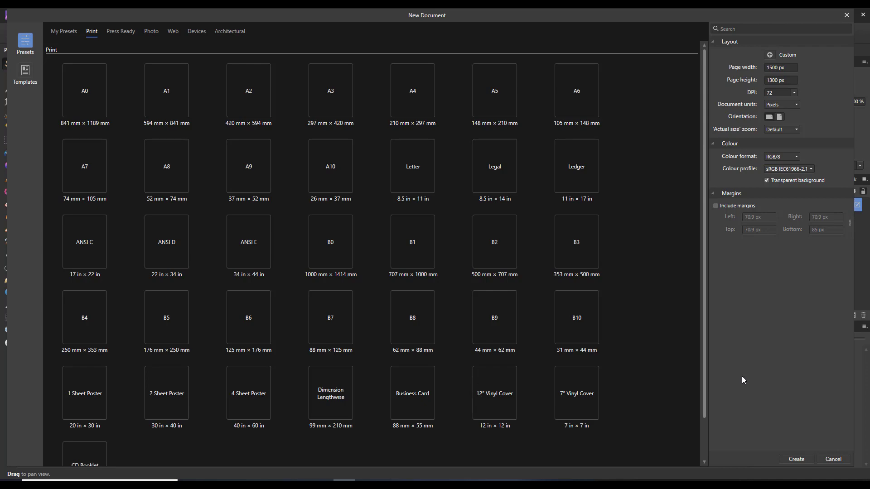
{"action": "left_click", "coordinate": [798, 460]}
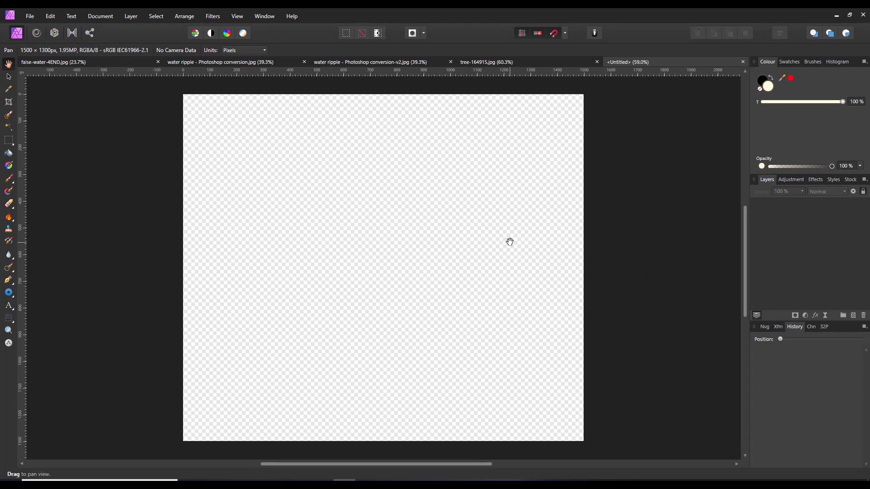
Copy the Background layer of tree-164915.jpg and paste it into the new untitled document
{"action": "left_click", "coordinate": [557, 66]}
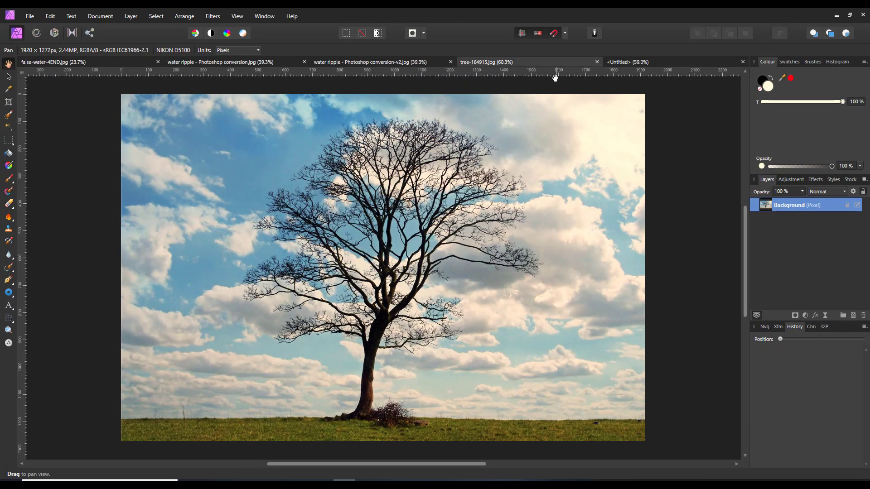
{"action": "right_click", "coordinate": [807, 205]}
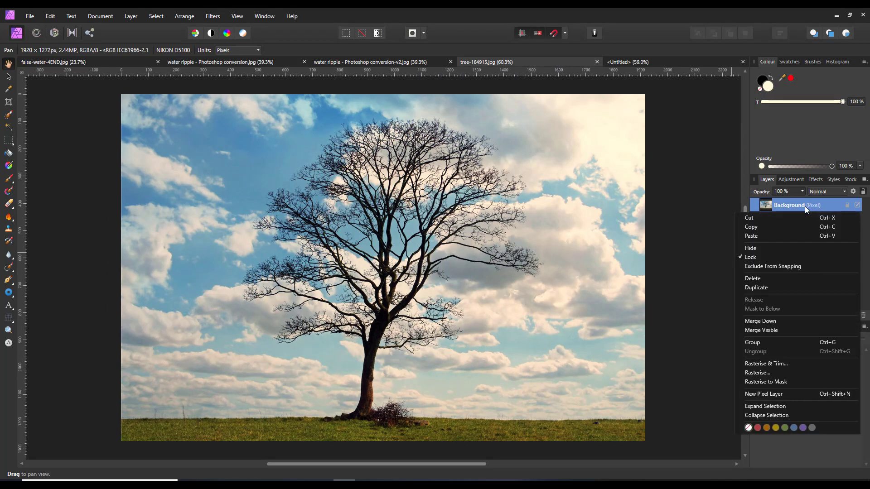
{"action": "left_click", "coordinate": [756, 228]}
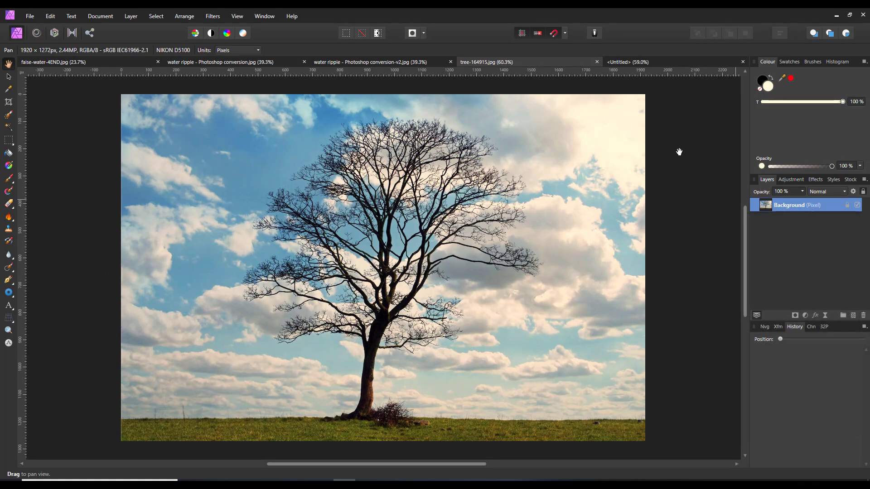
{"action": "left_click", "coordinate": [642, 61]}
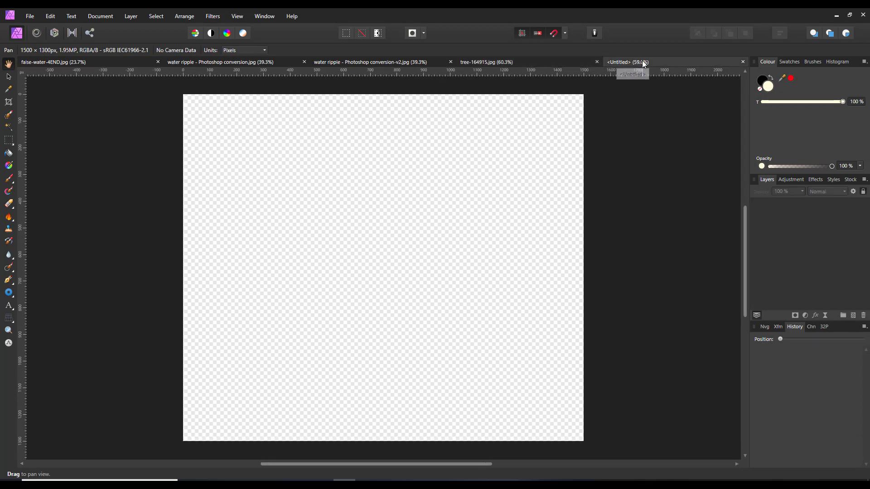
{"action": "left_click", "coordinate": [51, 16]}
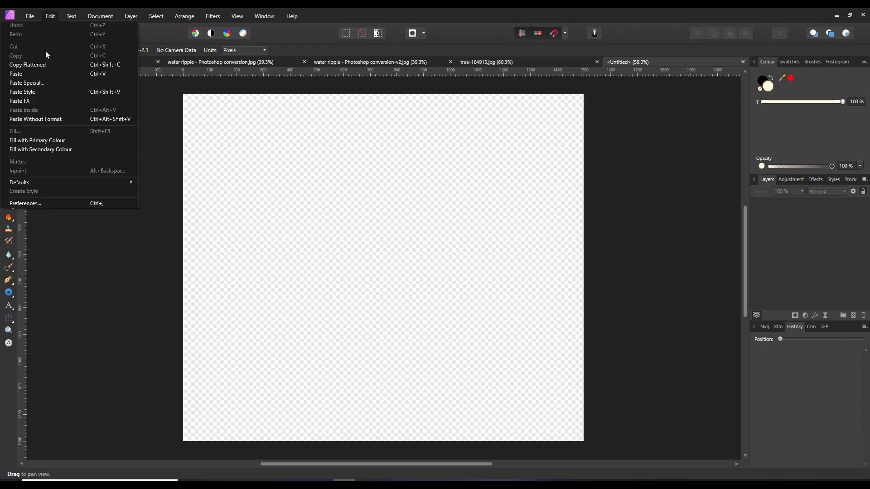
{"action": "left_click", "coordinate": [14, 76]}
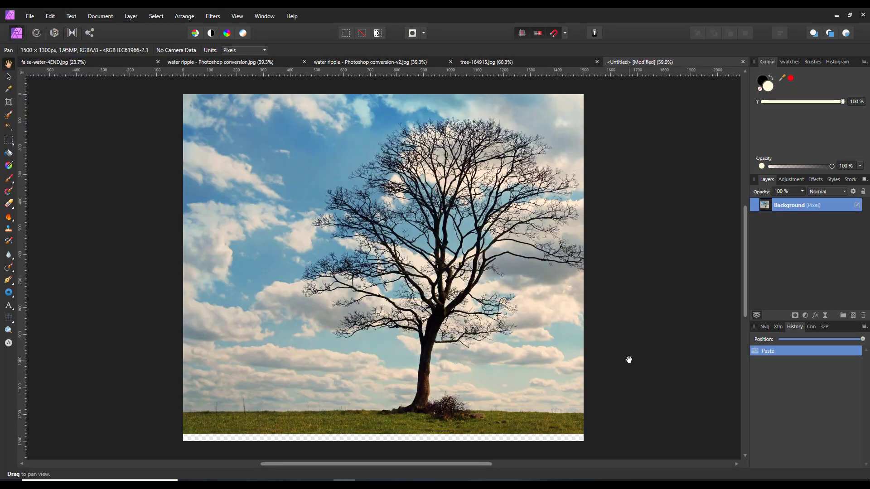
Move the pasted photo so the tree is centred and enlarge it slightly to cover the canvas's full height
{"action": "left_click", "coordinate": [9, 76]}
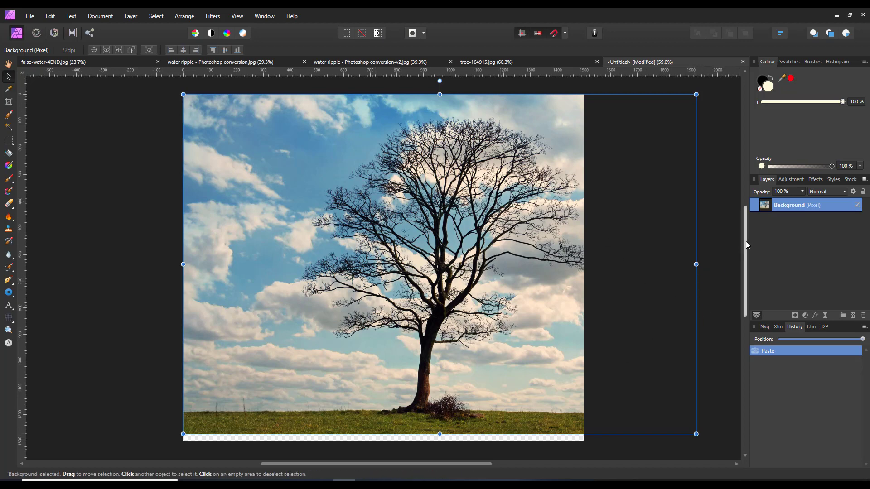
{"action": "scroll", "coordinate": [540, 288], "scroll_direction": "down", "scroll_amount": 1}
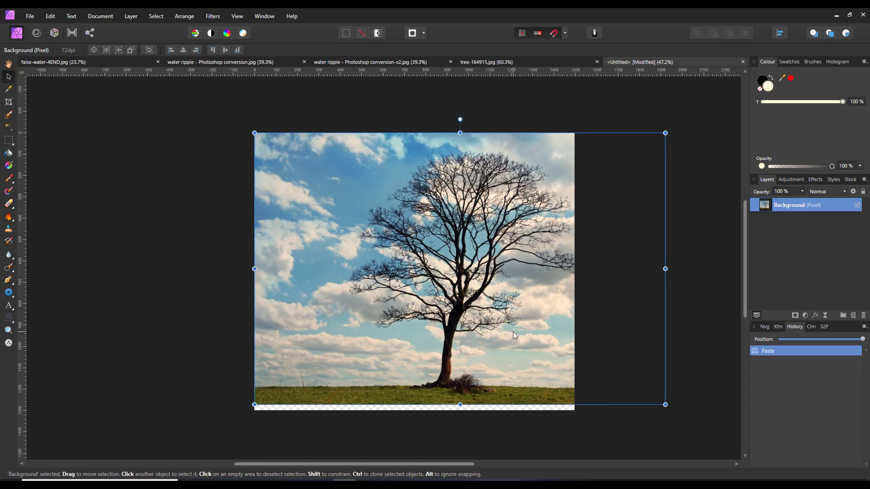
{"action": "left_click_drag", "start_coordinate": [541, 317], "coordinate": [495, 319]}
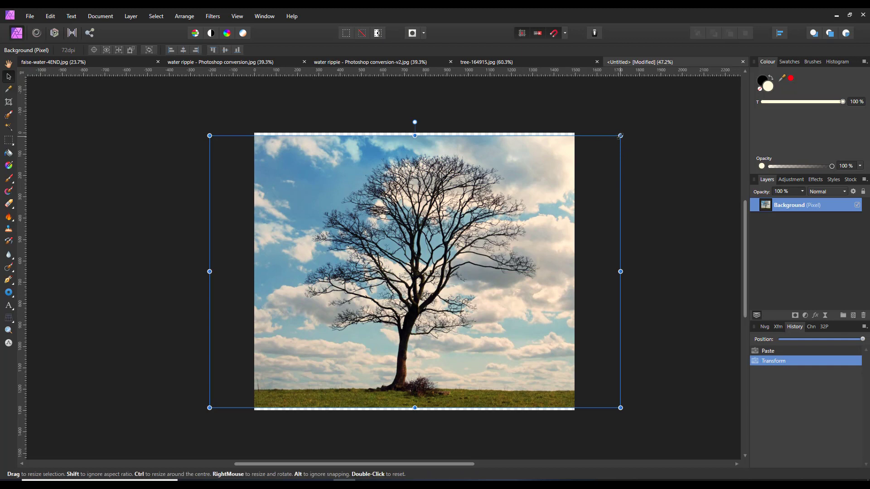
{"action": "left_click_drag", "start_coordinate": [620, 136], "coordinate": [625, 133]}
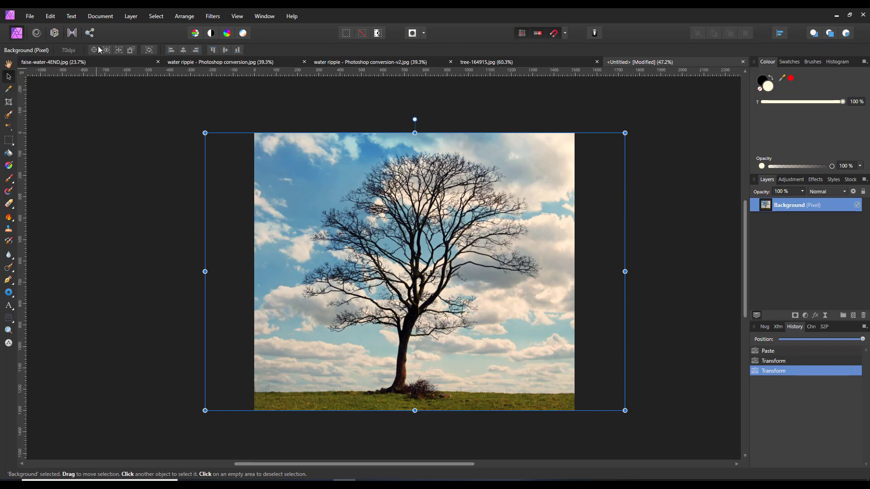
Flatten the document and rename the flattened layer "tree background"
{"action": "left_click", "coordinate": [102, 18]}
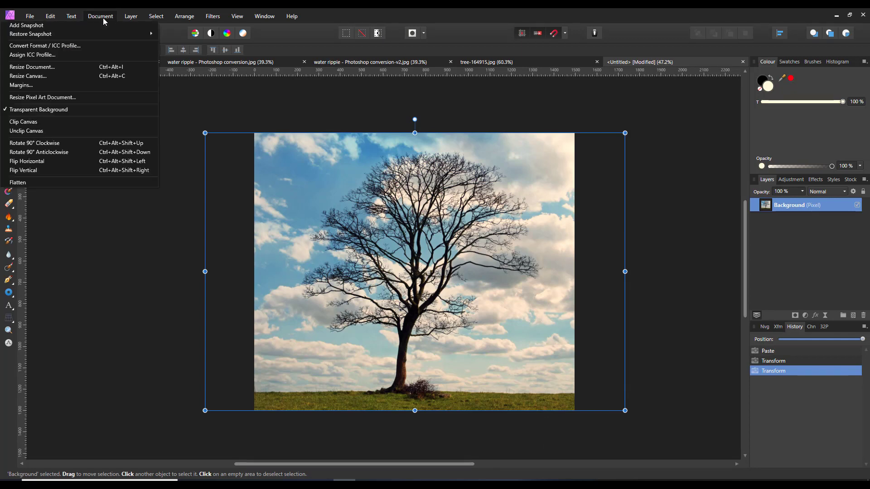
{"action": "left_click", "coordinate": [18, 183]}
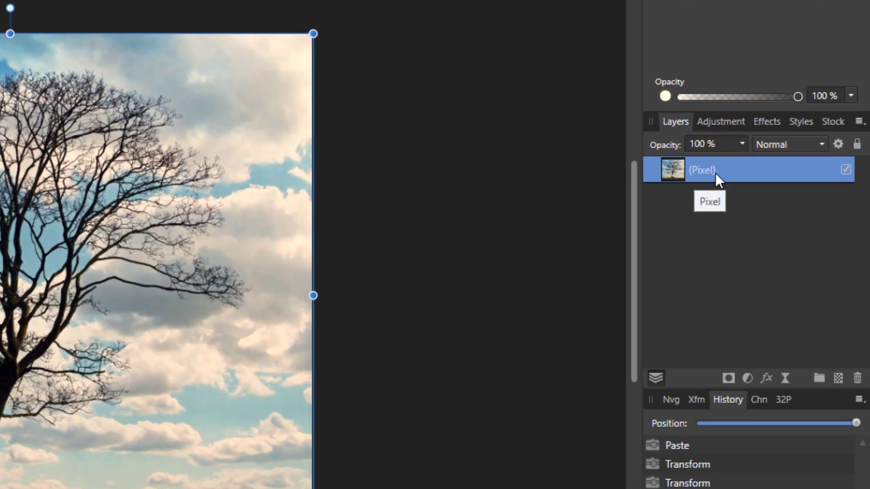
{"action": "double_click", "coordinate": [713, 170]}
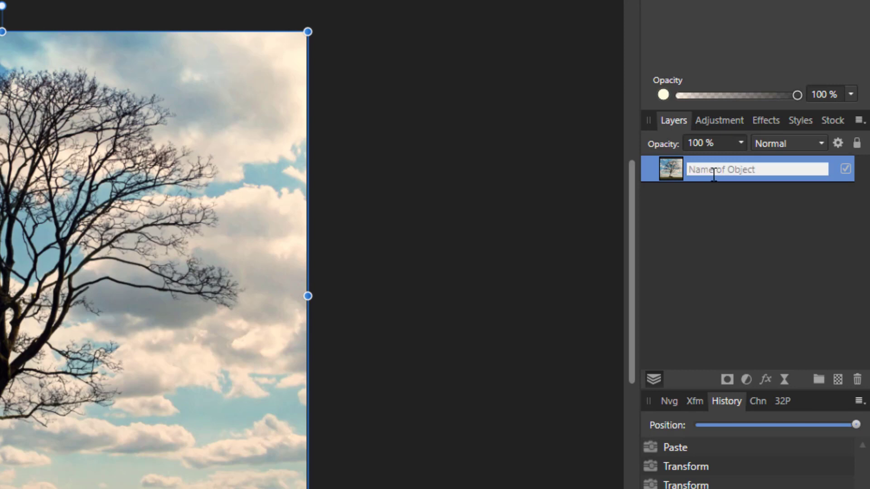
{"action": "type", "text": "tree background"}
{"action": "key", "text": "Return"}
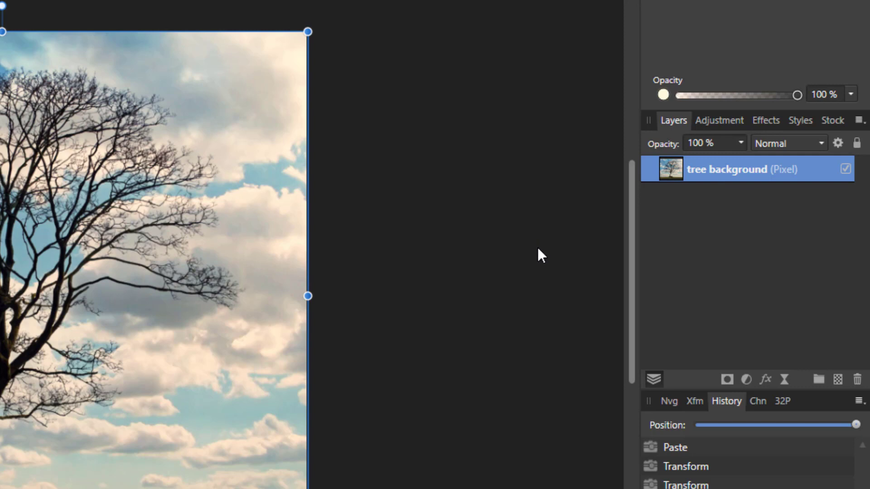
Duplicate the "tree background" layer twice to have three identical layers
{"action": "right_click", "coordinate": [754, 169]}
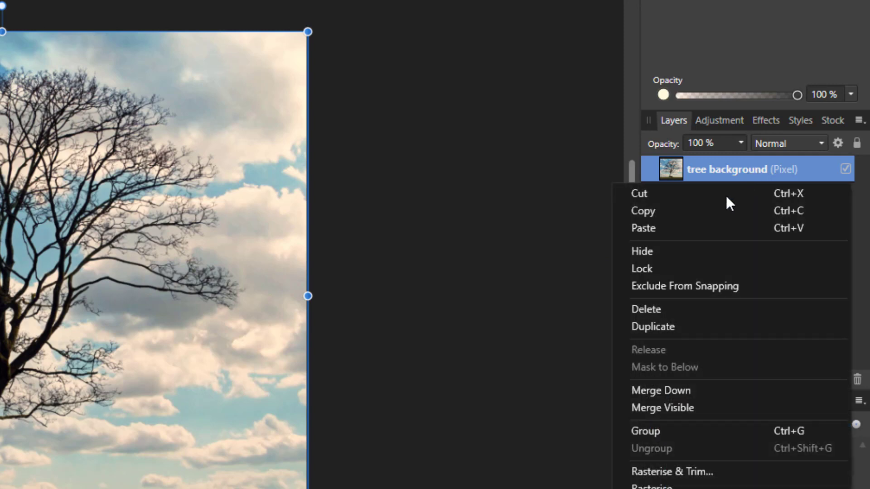
{"action": "left_click", "coordinate": [672, 328]}
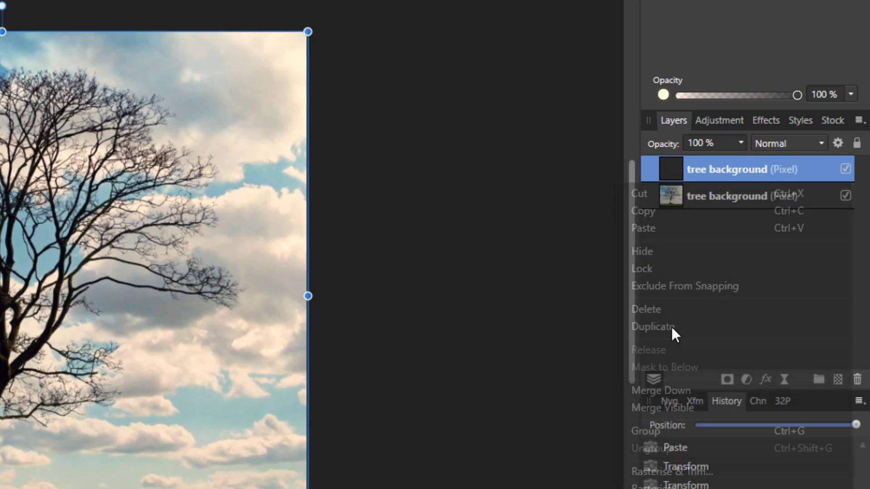
{"action": "right_click", "coordinate": [754, 171]}
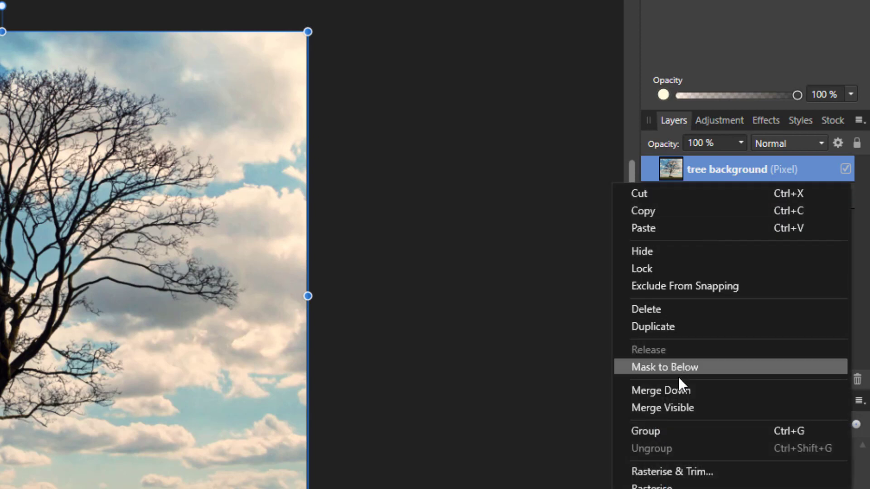
{"action": "left_click", "coordinate": [656, 328]}
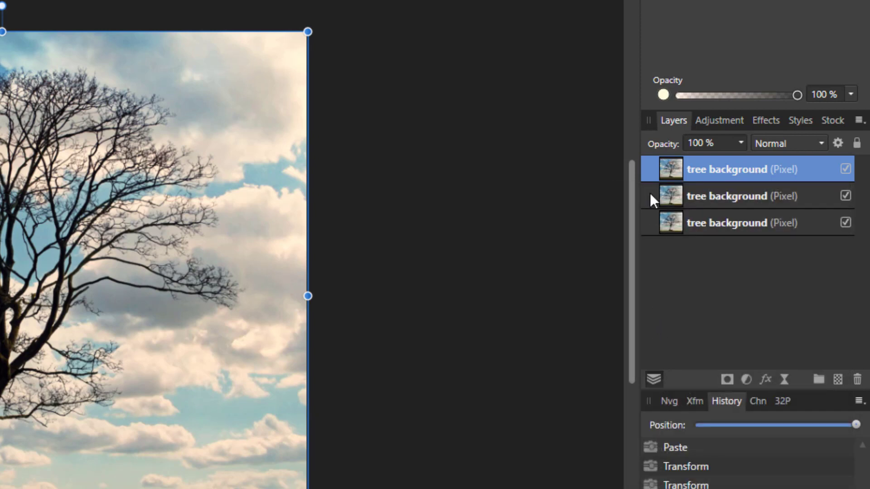
Rename the middle layer "tree", and hide and select the bottom "tree background" layer
{"action": "left_click", "coordinate": [742, 196]}
{"action": "double_click", "coordinate": [724, 197]}
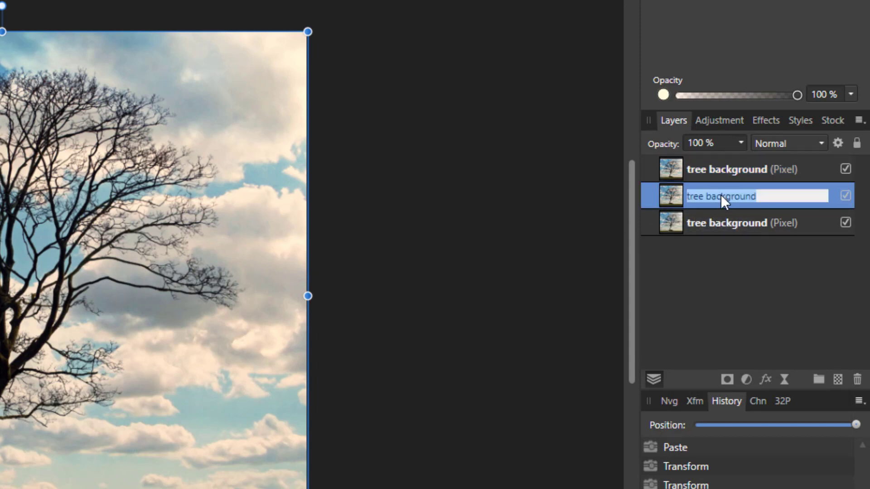
{"action": "left_click", "coordinate": [712, 196]}
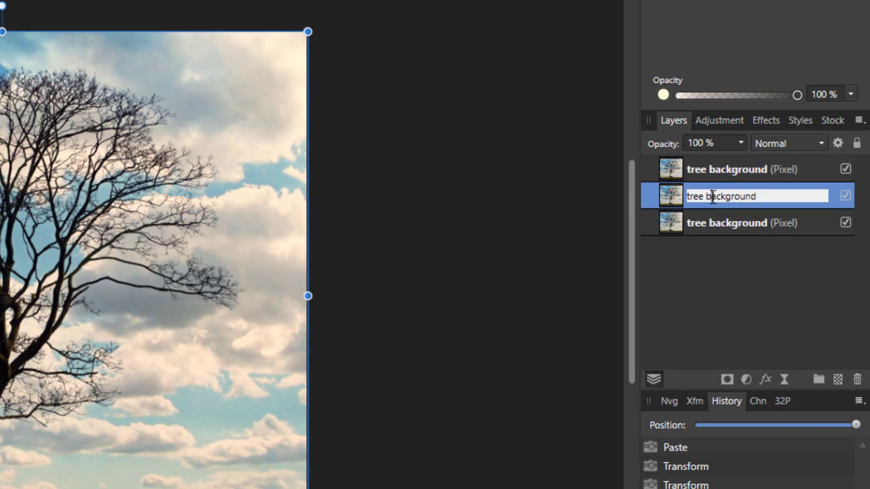
{"action": "left_click_drag", "start_coordinate": [706, 196], "coordinate": [759, 197]}
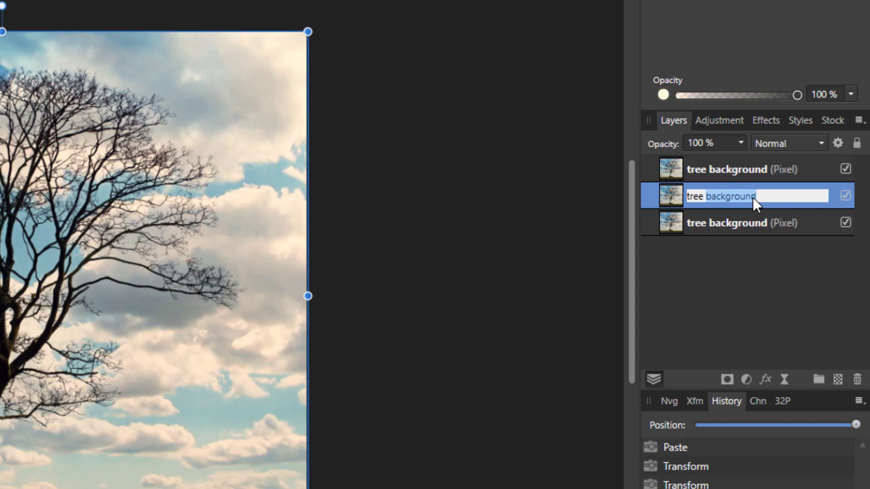
{"action": "key", "text": "BackSpace"}
{"action": "key", "text": "BackSpace"}
{"action": "key", "text": "Return"}
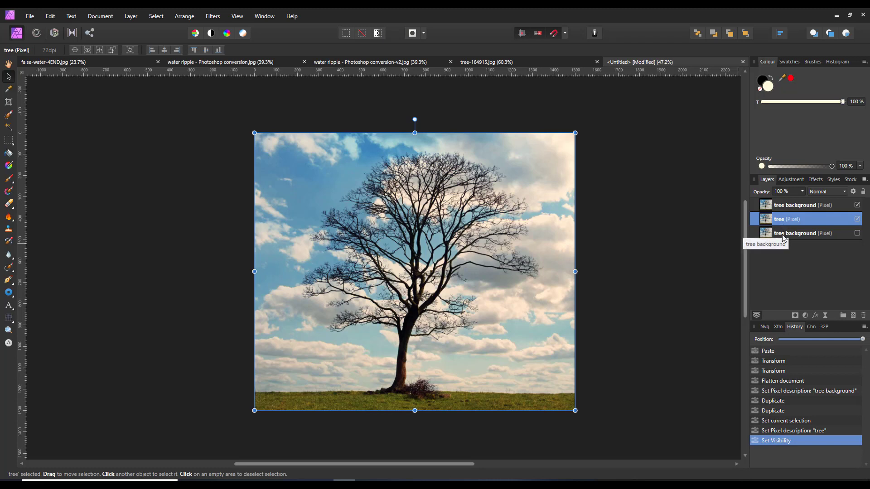
{"action": "left_click", "coordinate": [818, 237]}
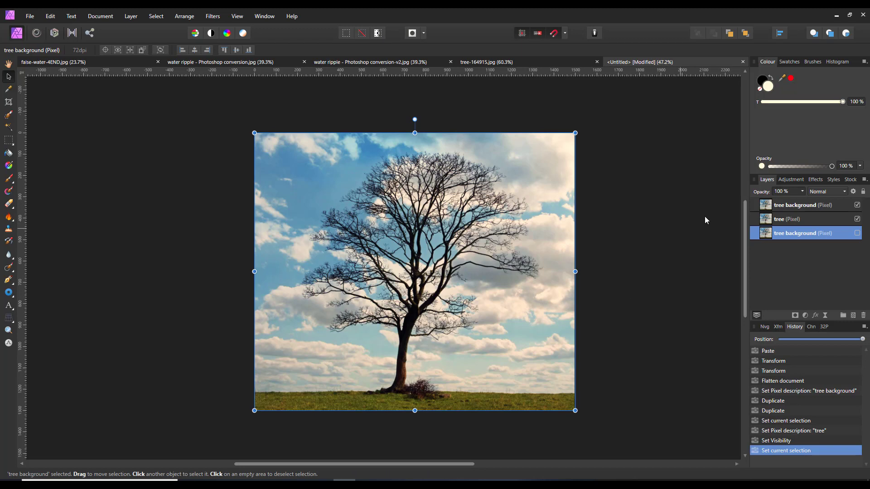
Resize the canvas to 1500 × 1950 px with unlocked proportions and a top-centre anchor, adding empty space below the photo
{"action": "left_click_drag", "start_coordinate": [746, 209], "coordinate": [745, 224]}
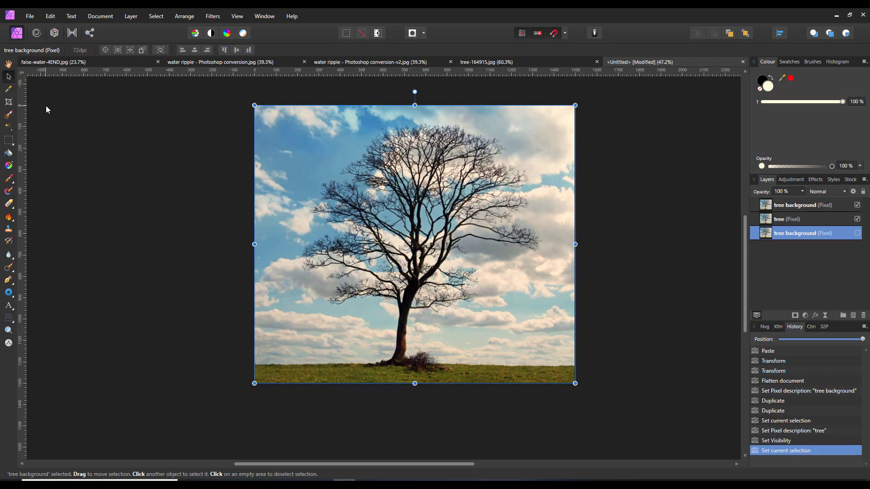
{"action": "left_click", "coordinate": [100, 17]}
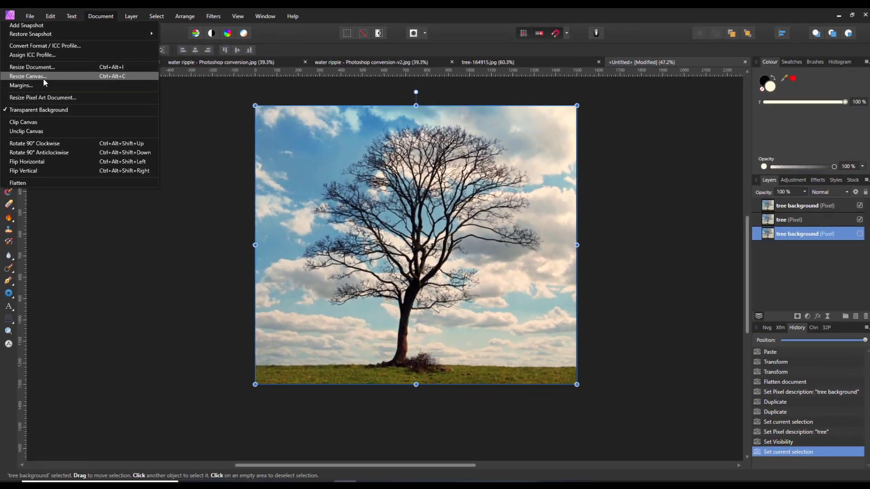
{"action": "left_click", "coordinate": [99, 176]}
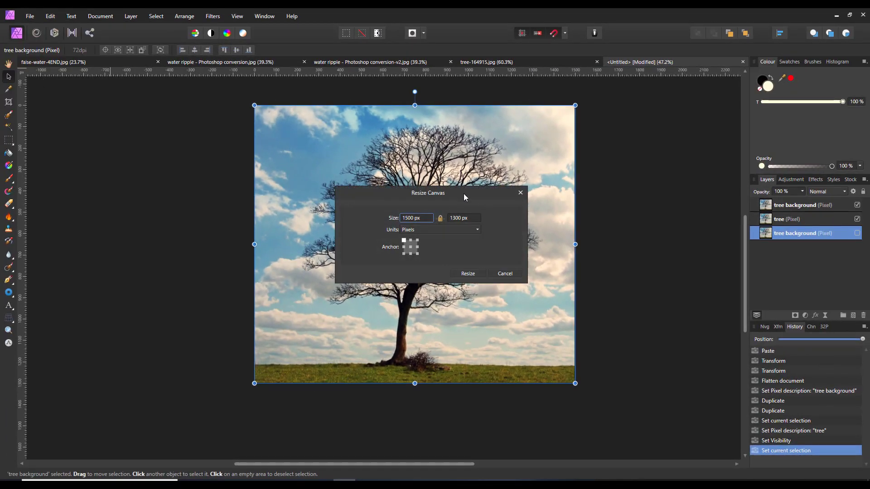
{"action": "left_click_drag", "start_coordinate": [464, 194], "coordinate": [629, 260]}
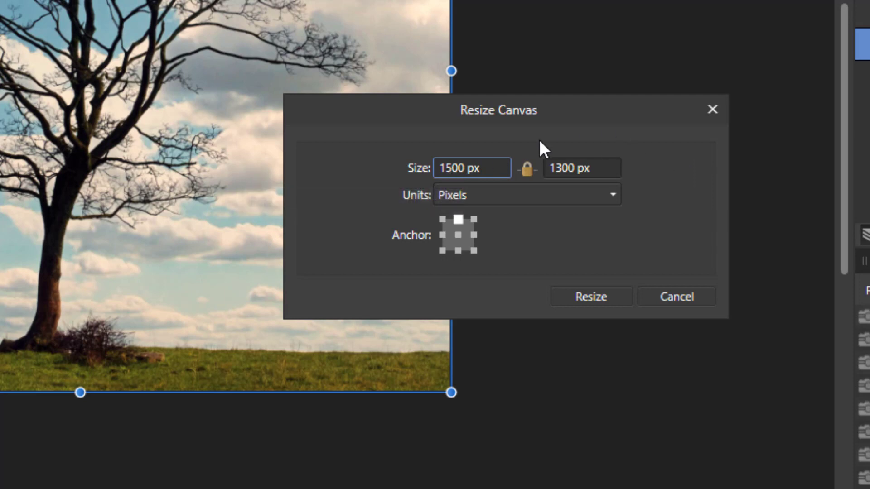
{"action": "left_click", "coordinate": [528, 171]}
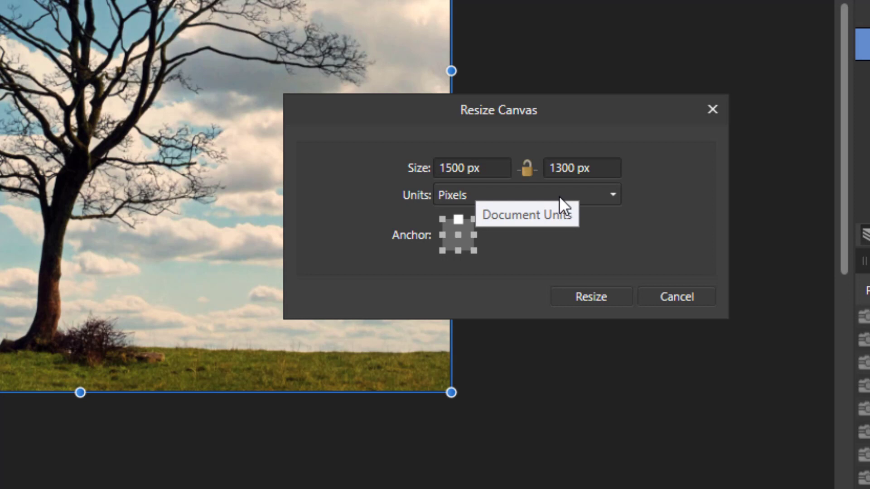
{"action": "left_click", "coordinate": [564, 169]}
{"action": "type", "text": "19"}
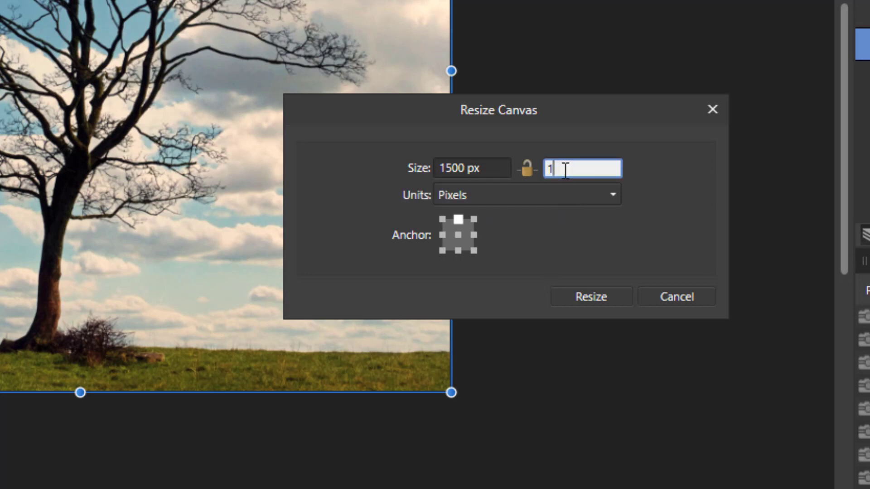
{"action": "type", "text": "50"}
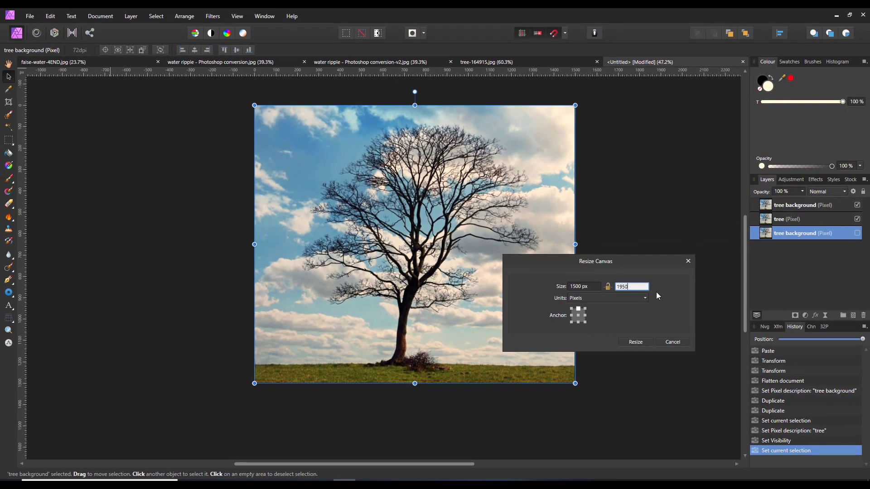
{"action": "key", "text": "Tab"}
{"action": "left_click", "coordinate": [637, 343]}
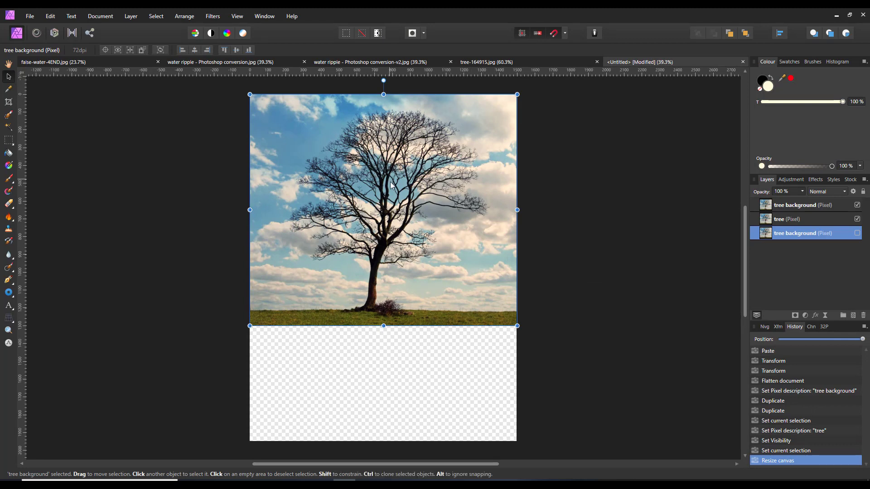
Flip the uppermost "tree background" layer vertically about its lower edge and squash it to 650 px high, filling the empty area below the tree
{"action": "key", "text": "w"}
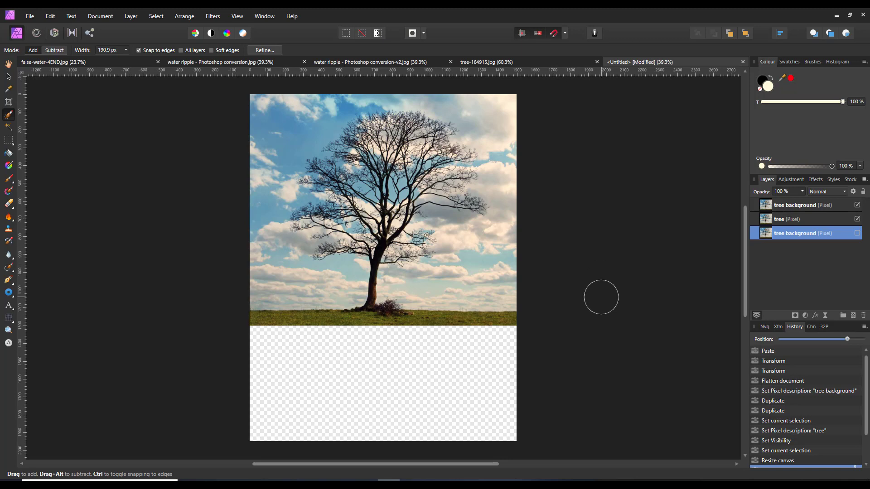
{"action": "left_click", "coordinate": [803, 206]}
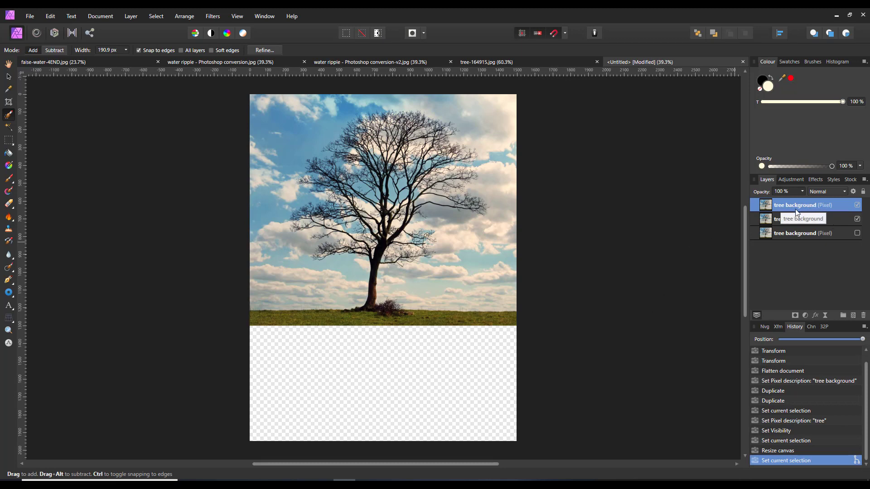
{"action": "left_click", "coordinate": [9, 76]}
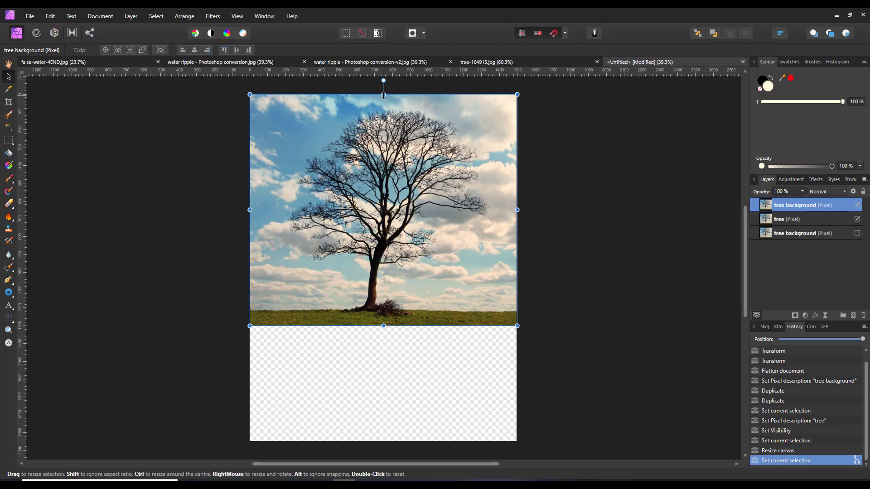
{"action": "left_click_drag", "start_coordinate": [384, 95], "coordinate": [378, 441]}
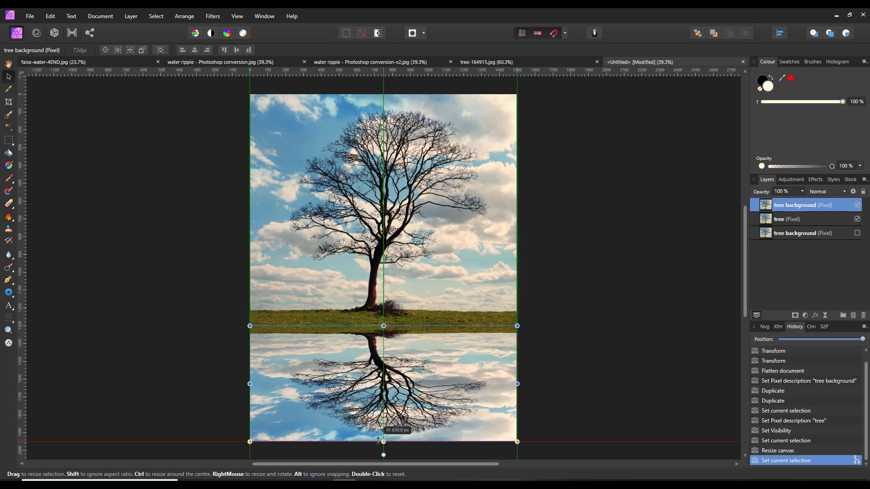
{"action": "left_click_drag", "start_coordinate": [379, 440], "coordinate": [379, 440]}
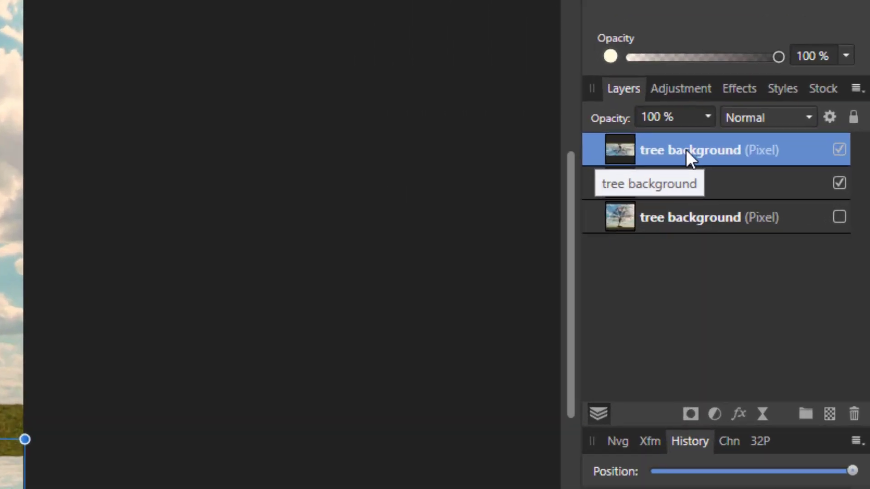
Rename the flipped "tree background" layer "reflection" and duplicate it
{"action": "double_click", "coordinate": [785, 201]}
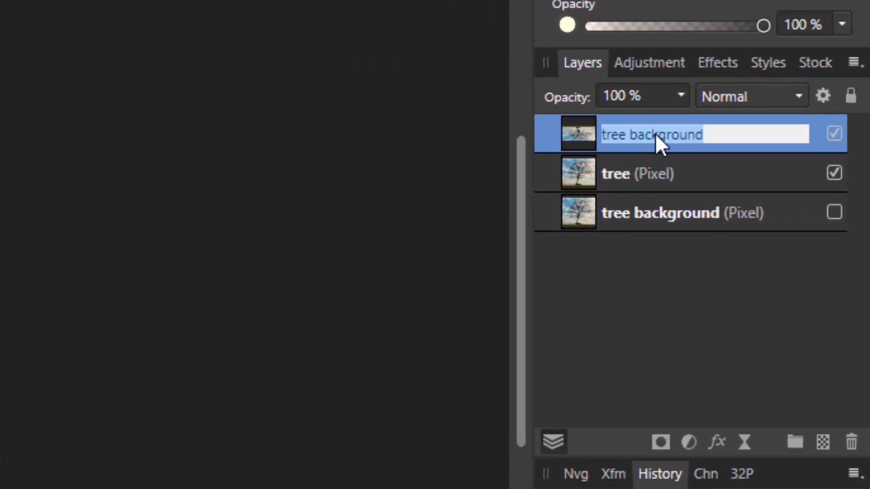
{"action": "type", "text": "reflection"}
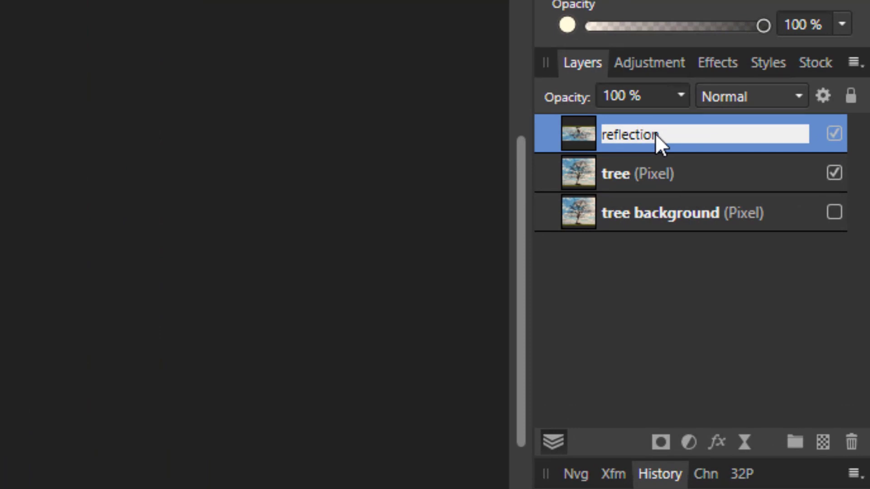
{"action": "key", "text": "Return"}
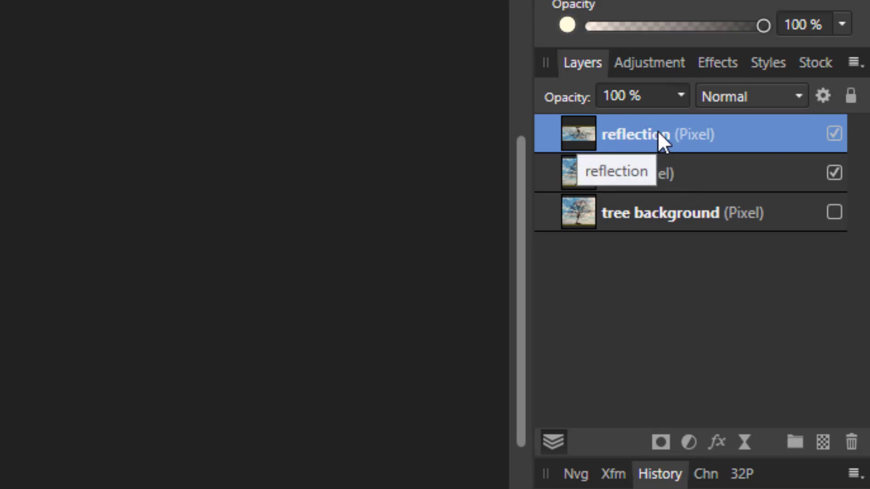
{"action": "right_click", "coordinate": [661, 136]}
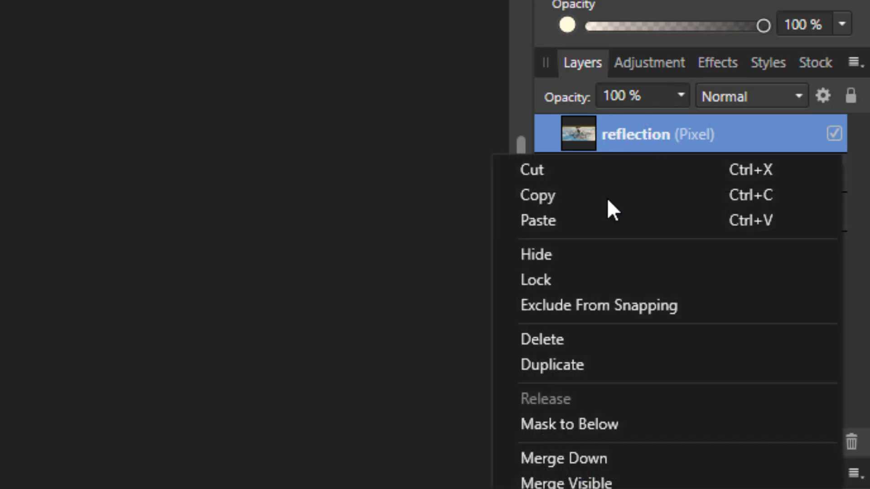
{"action": "left_click", "coordinate": [565, 365]}
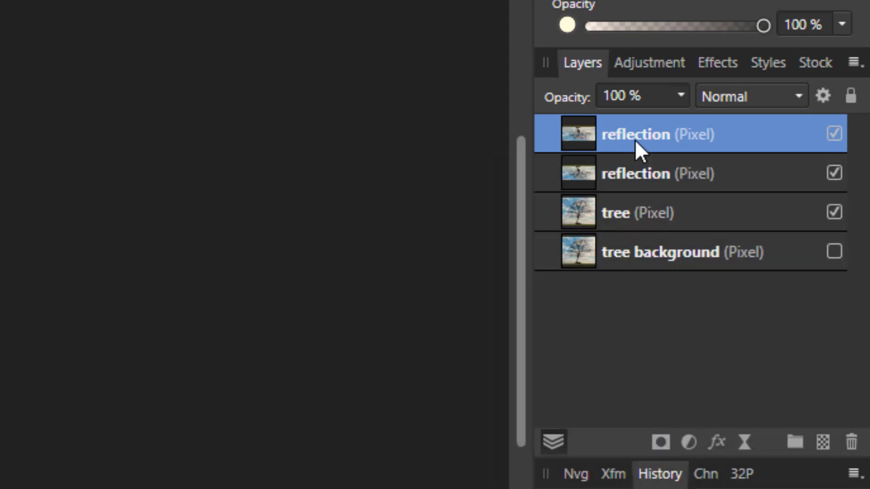
Rename the upper duplicate layer "reflection copy" and hide it
{"action": "double_click", "coordinate": [665, 135]}
{"action": "left_click", "coordinate": [669, 134]}
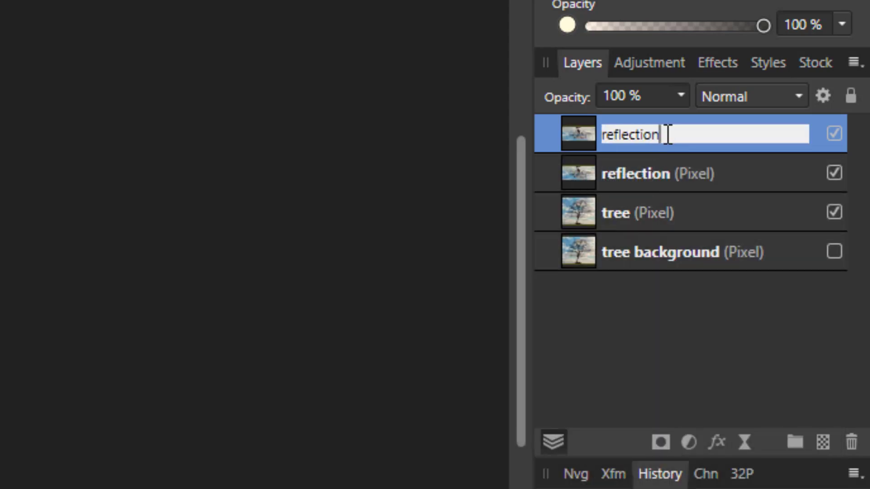
{"action": "type", "text": "copy"}
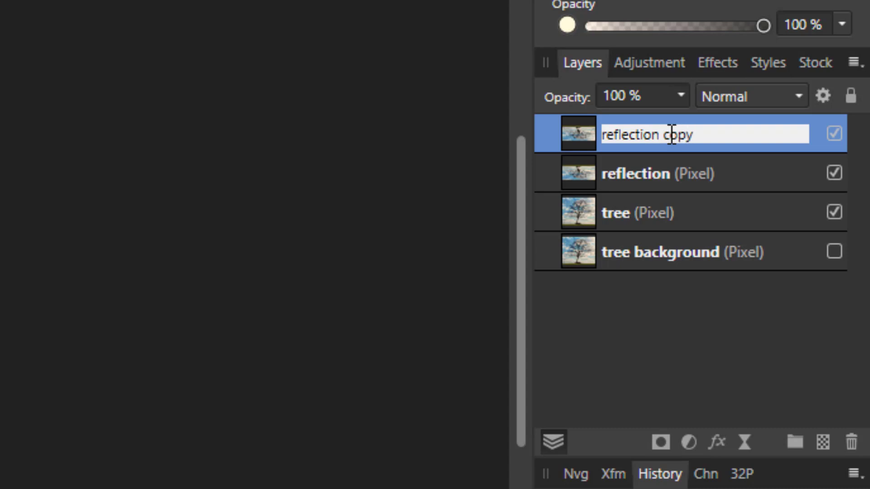
{"action": "key", "text": "Return"}
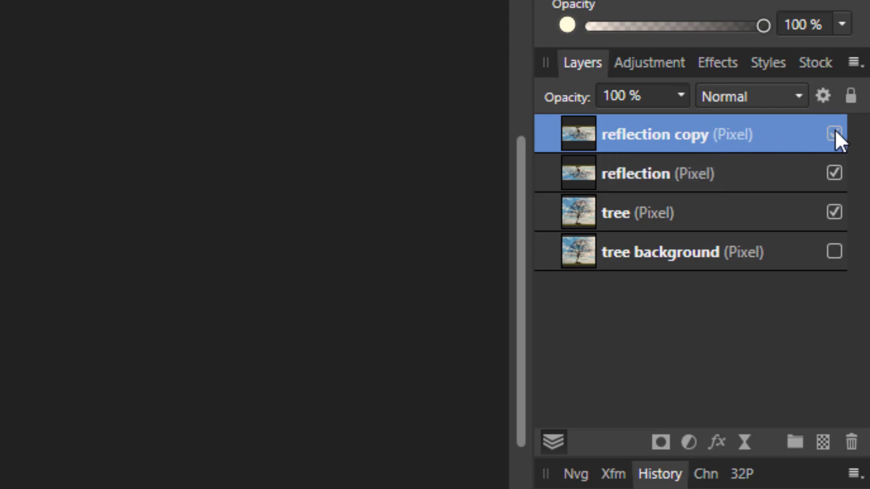
Add a new pixel layer directly above the "reflection" layer and fill it with the cream colour
{"action": "left_click", "coordinate": [747, 175]}
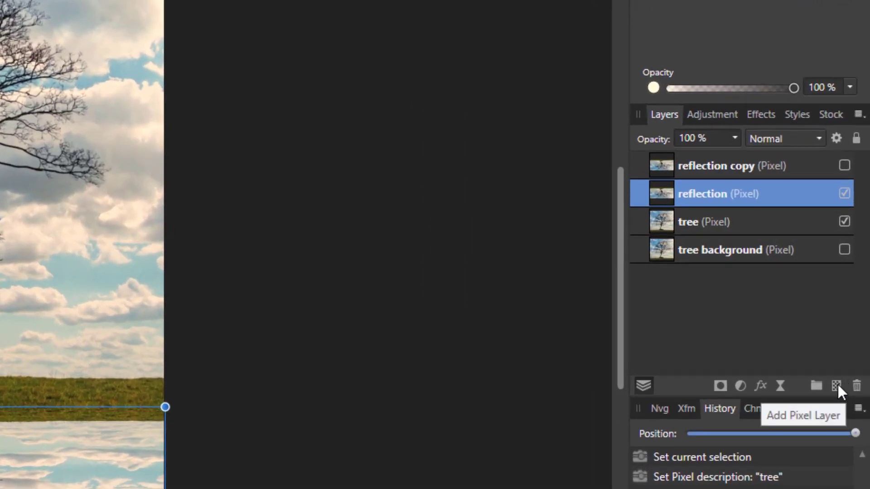
{"action": "left_click", "coordinate": [836, 385]}
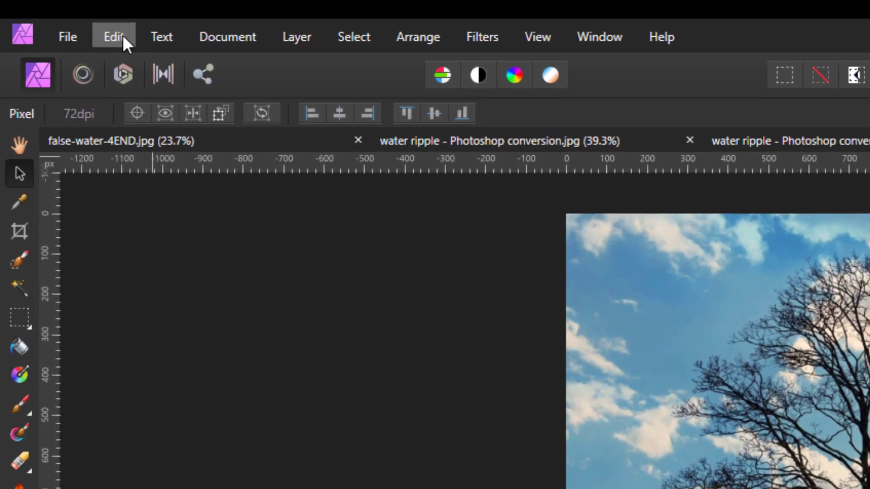
{"action": "left_click", "coordinate": [54, 16]}
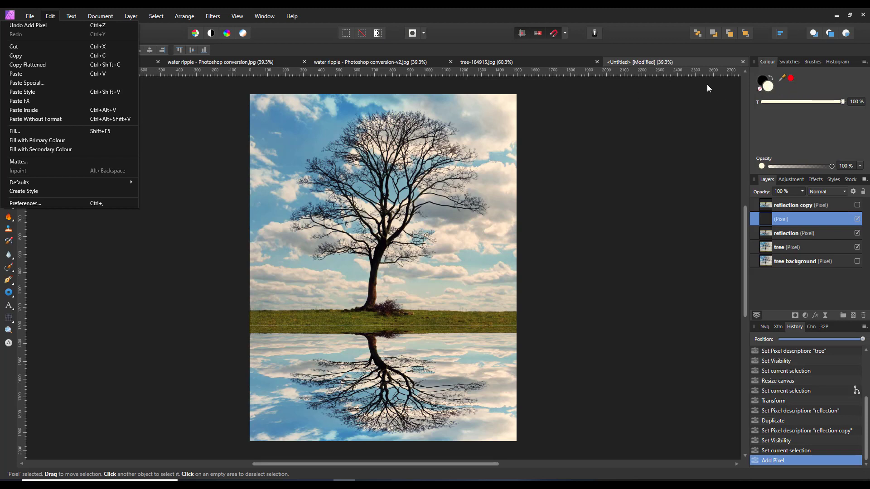
{"action": "left_click", "coordinate": [32, 140]}
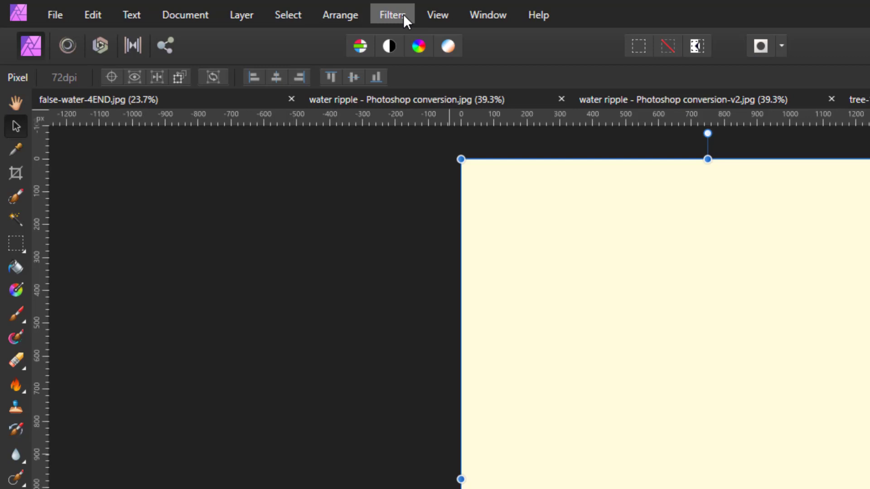
Start a Perlin Noise filter on the cream-filled layer and set its blend mode to Normal
{"action": "left_click", "coordinate": [403, 15]}
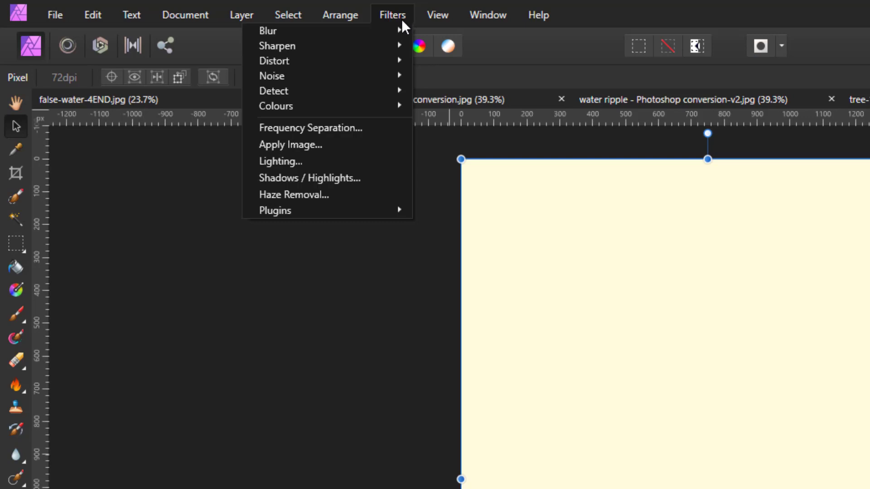
{"action": "mouse_move", "coordinate": [396, 27]}
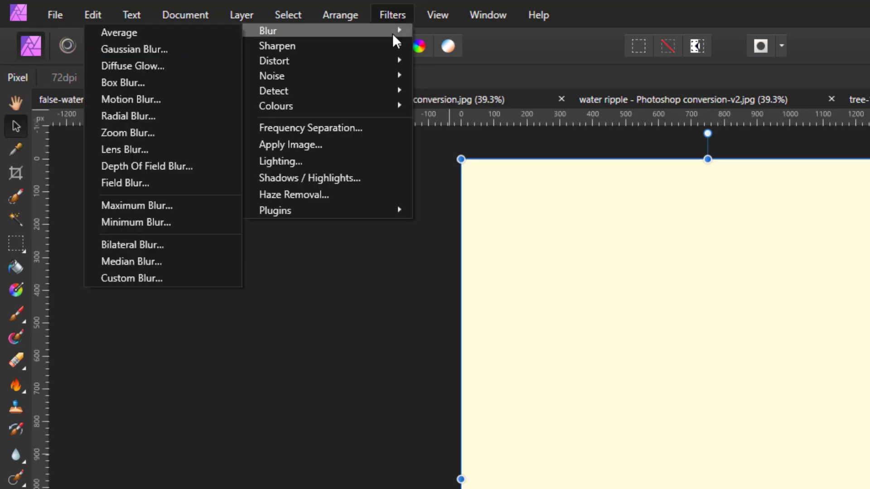
{"action": "mouse_move", "coordinate": [380, 76]}
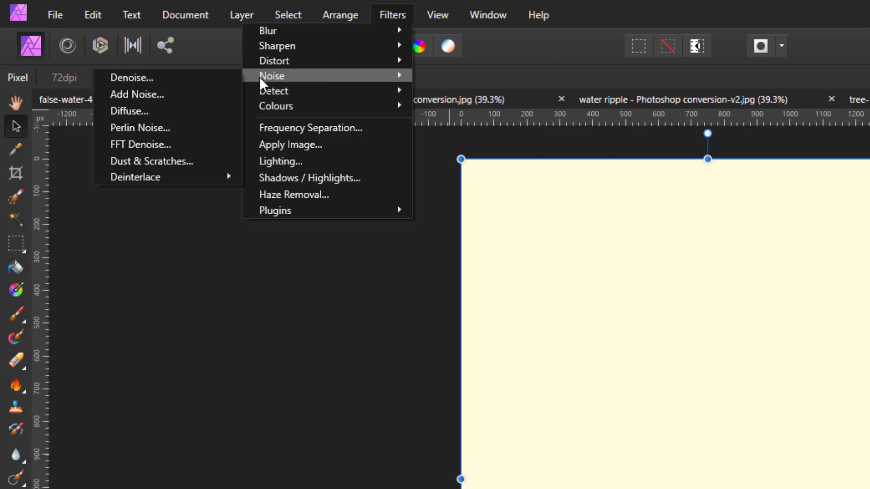
{"action": "left_click", "coordinate": [145, 129]}
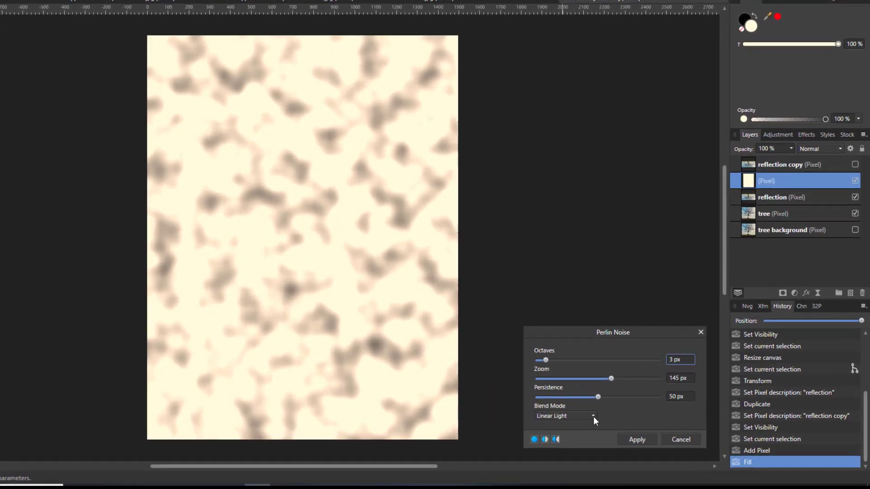
{"action": "left_click", "coordinate": [633, 422]}
{"action": "left_click_drag", "start_coordinate": [570, 314], "coordinate": [569, 206]}
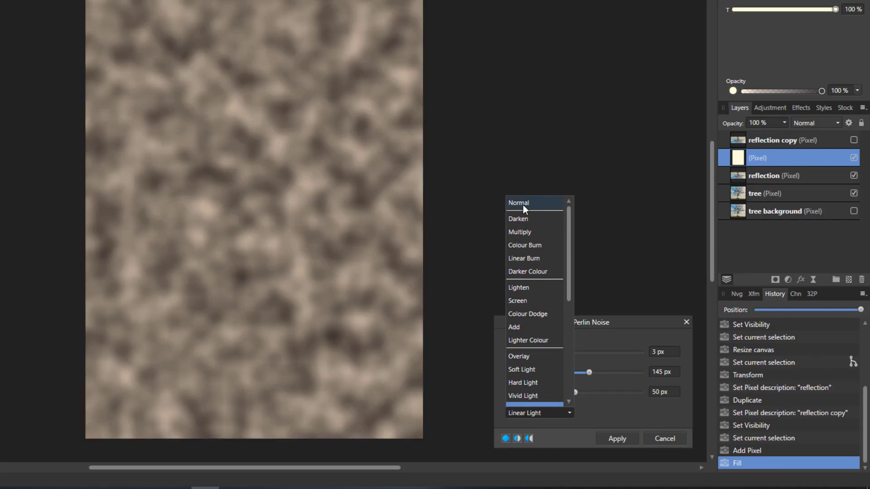
{"action": "left_click", "coordinate": [522, 205]}
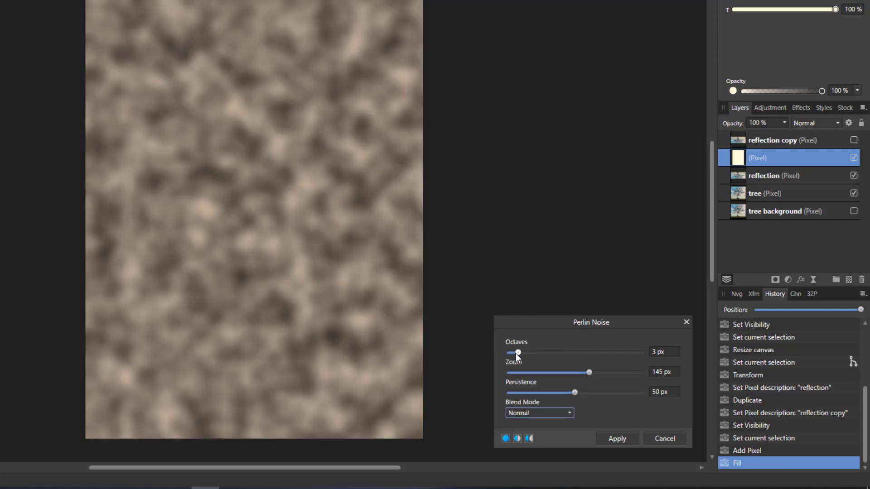
Try Perlin Noise settings of 3 px octaves, about 40 px zoom and 70 px persistence
{"action": "mouse_move", "coordinate": [518, 354]}
{"action": "left_mouse_down"}
{"action": "mouse_move", "coordinate": [566, 355]}
{"action": "mouse_move", "coordinate": [507, 356]}
{"action": "left_mouse_up"}
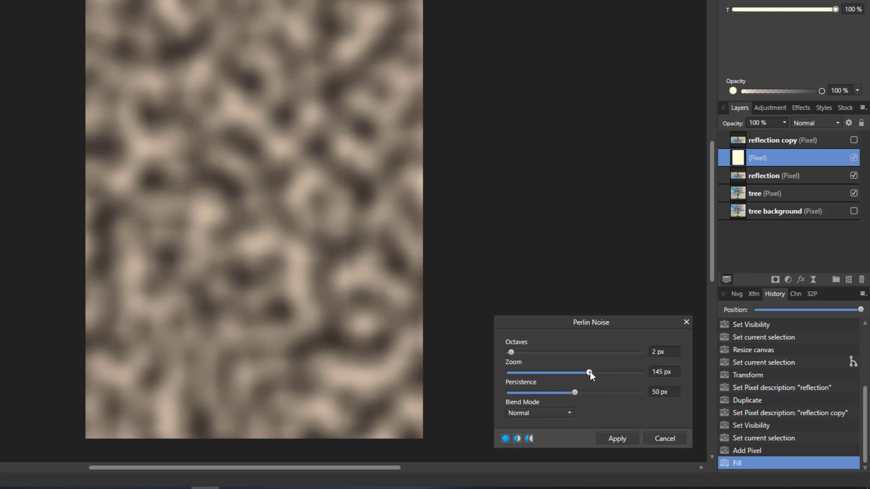
{"action": "left_click_drag", "start_coordinate": [590, 371], "coordinate": [602, 395]}
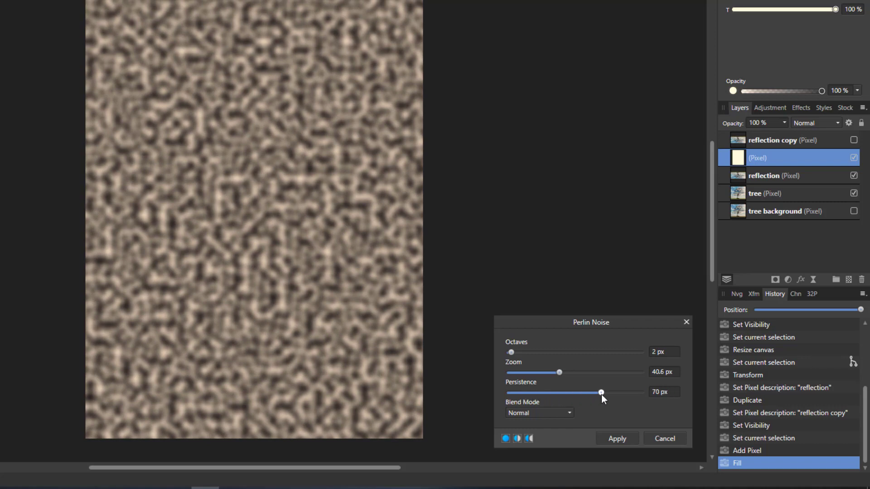
{"action": "mouse_move", "coordinate": [556, 372]}
{"action": "left_mouse_down"}
{"action": "mouse_move", "coordinate": [568, 374]}
{"action": "mouse_move", "coordinate": [558, 374]}
{"action": "left_mouse_up"}
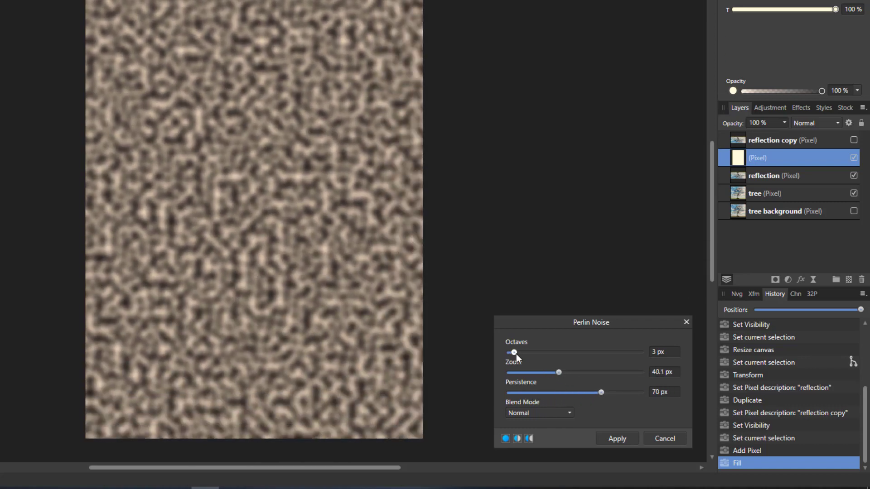
{"action": "left_click", "coordinate": [516, 353]}
{"action": "left_click_drag", "start_coordinate": [507, 360], "coordinate": [520, 360]}
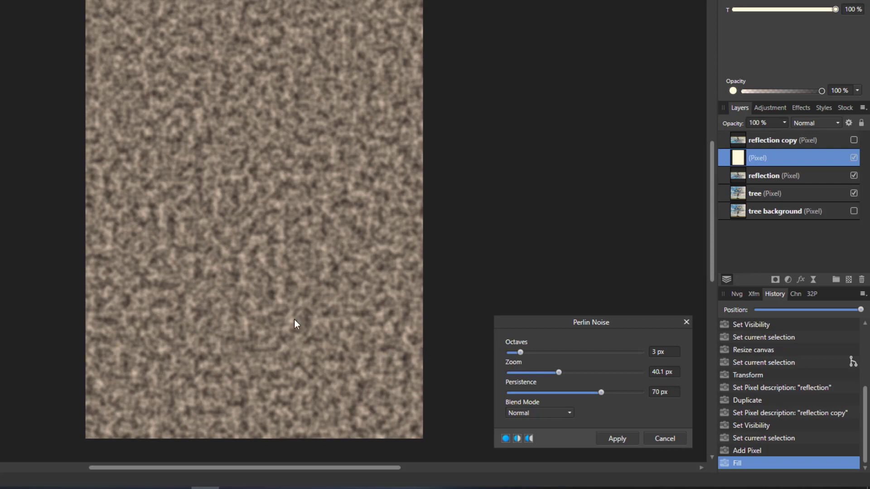
Set the Perlin Noise to Linear Light blending with 145 px zoom and 50 px persistence, and apply the filter
{"action": "left_click", "coordinate": [570, 412]}
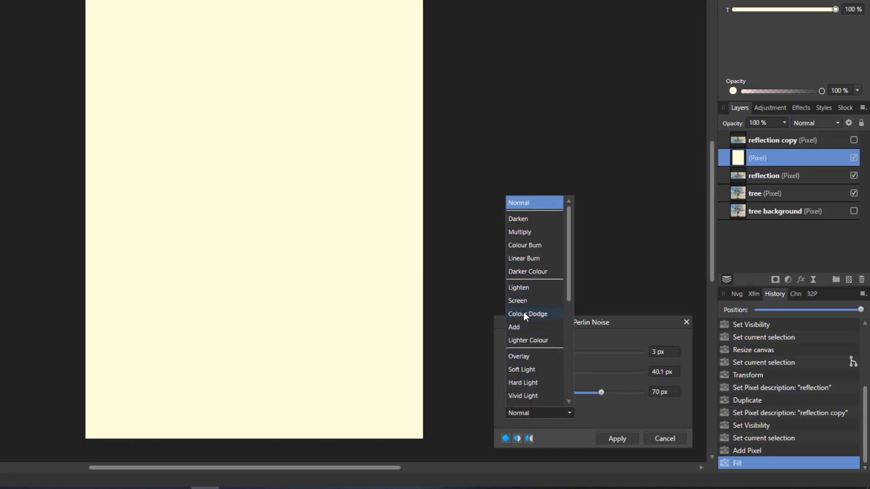
{"action": "scroll", "coordinate": [533, 369], "scroll_direction": "down", "scroll_amount": 1}
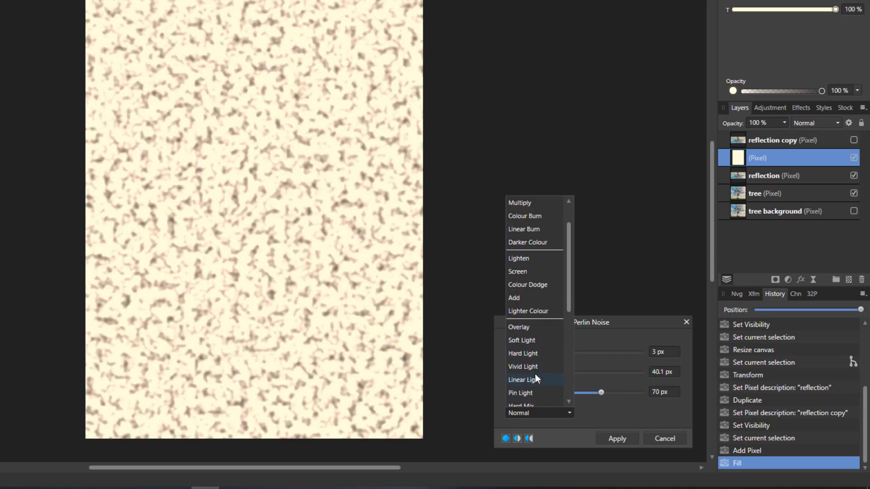
{"action": "left_click", "coordinate": [532, 379]}
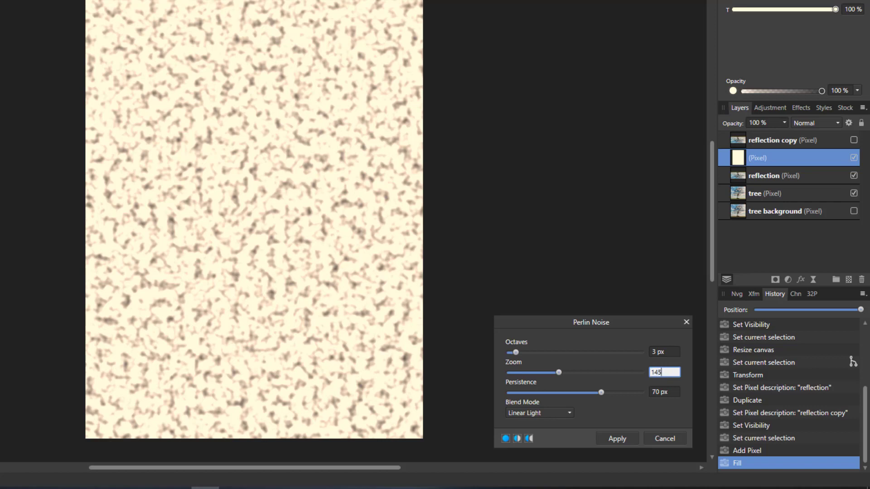
{"action": "left_click", "coordinate": [667, 388]}
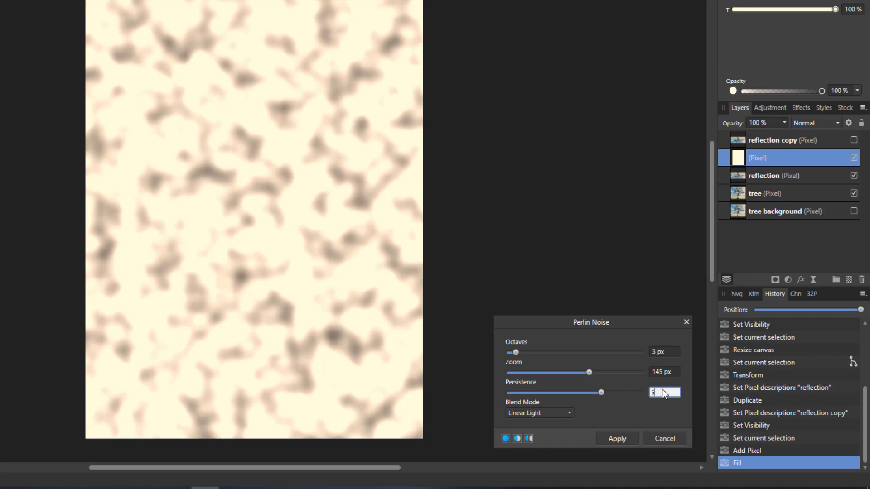
{"action": "type", "text": "50"}
{"action": "key", "text": "Return"}
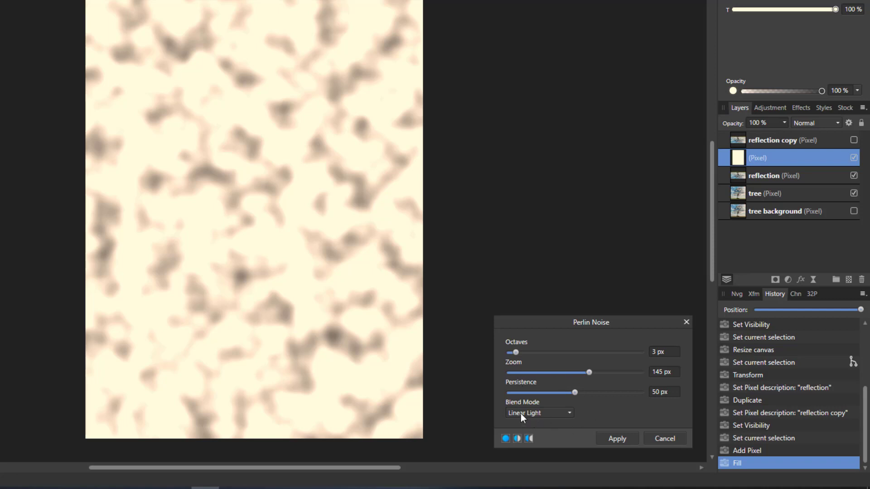
{"action": "left_click", "coordinate": [605, 439]}
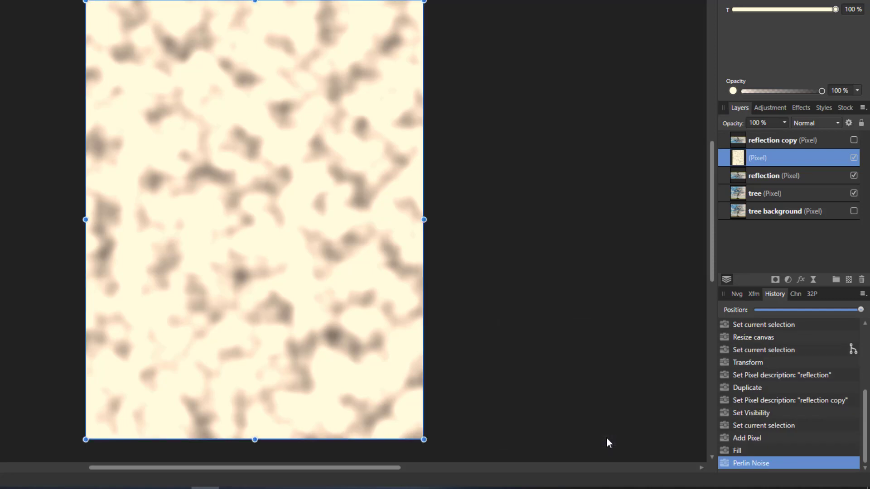
Rename the noise-filled pixel layer "perlin"
{"action": "double_click", "coordinate": [761, 158]}
{"action": "type", "text": "perlin"}
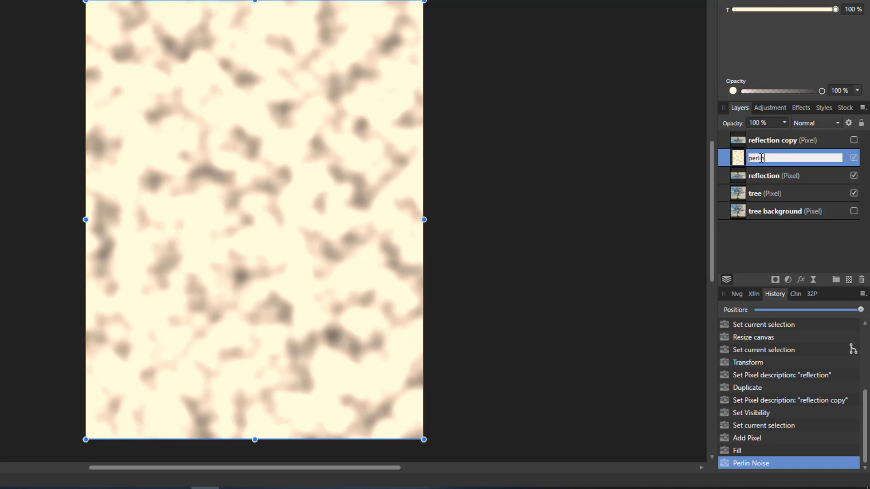
{"action": "key", "text": "Return"}
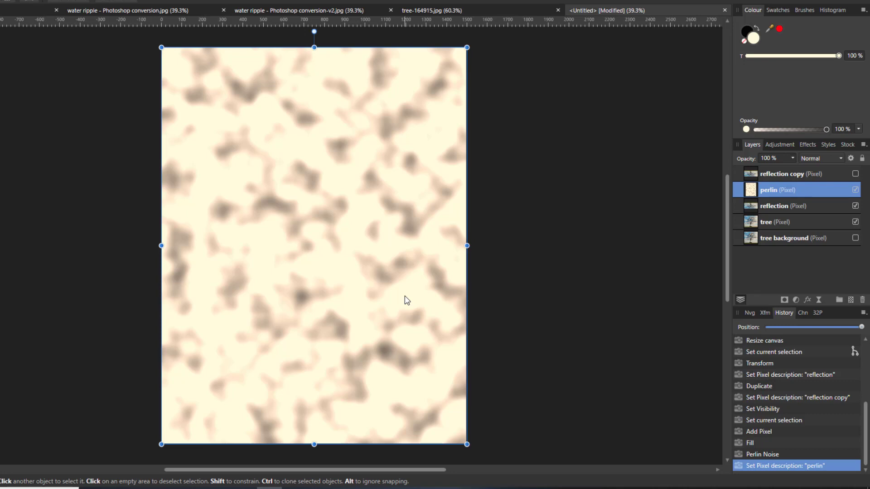
Add a Levels adjustment with a 62% black level and 1.321 gamma above the "perlin" layer and merge it down
{"action": "left_click", "coordinate": [796, 299]}
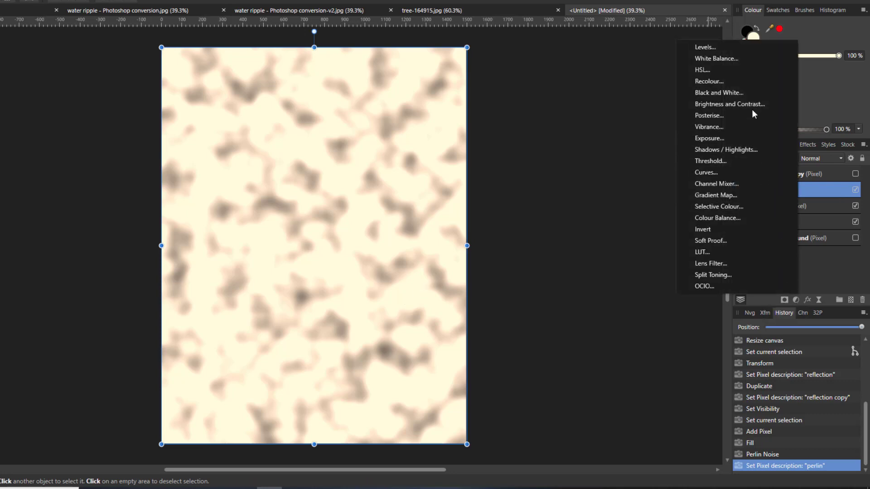
{"action": "left_click", "coordinate": [714, 45]}
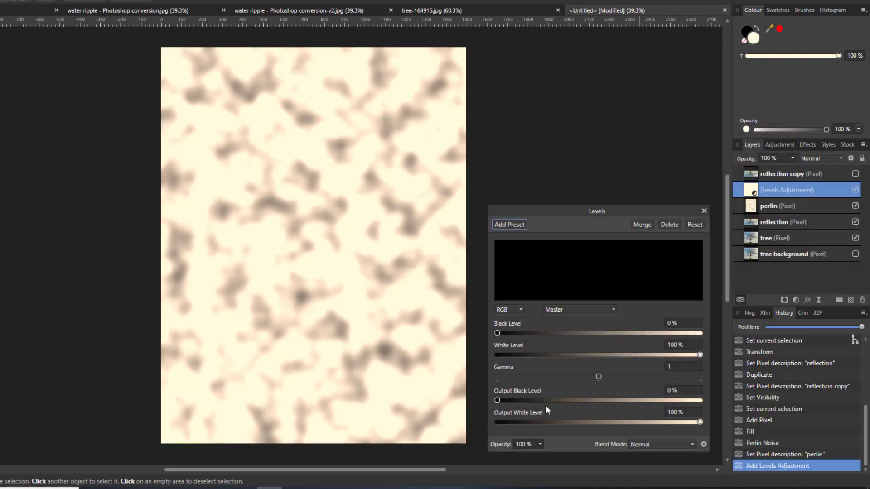
{"action": "left_click_drag", "start_coordinate": [499, 333], "coordinate": [534, 338]}
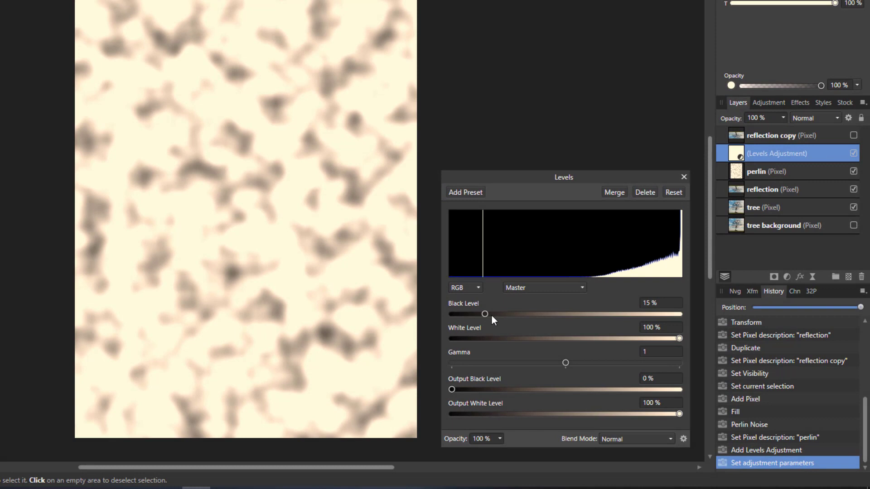
{"action": "left_click_drag", "start_coordinate": [491, 316], "coordinate": [592, 317]}
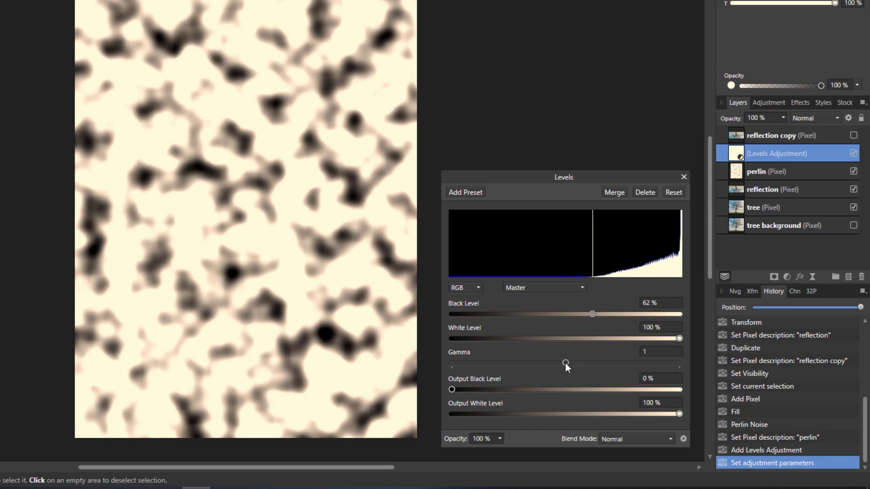
{"action": "left_click_drag", "start_coordinate": [566, 363], "coordinate": [602, 364]}
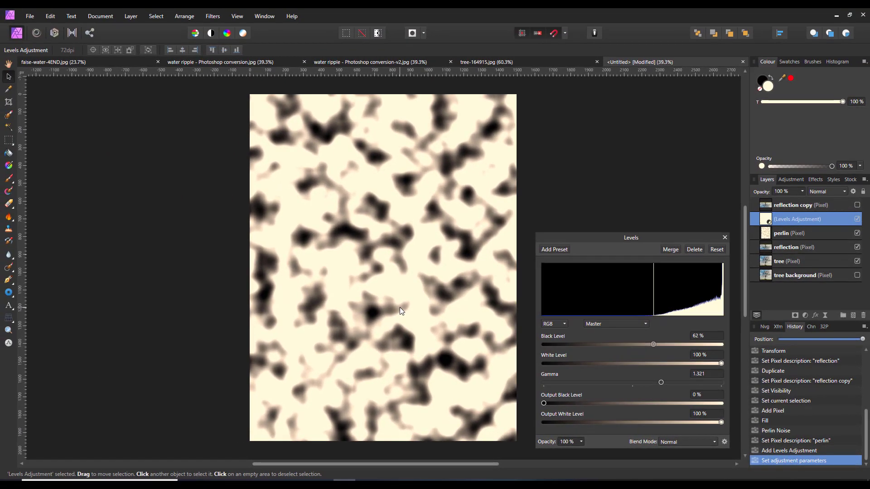
{"action": "left_click", "coordinate": [671, 250]}
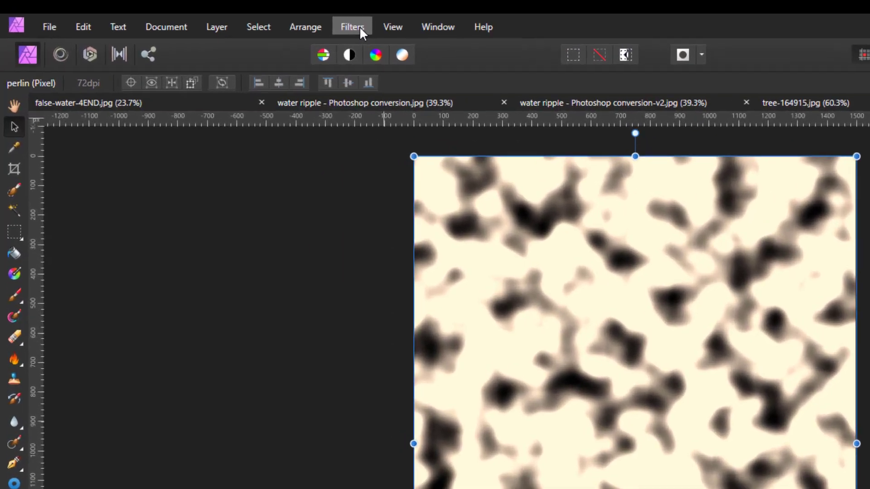
Apply a Twirl distortion to the "perlin" layer with a 400° angle and 1024 px radius
{"action": "left_click", "coordinate": [218, 18]}
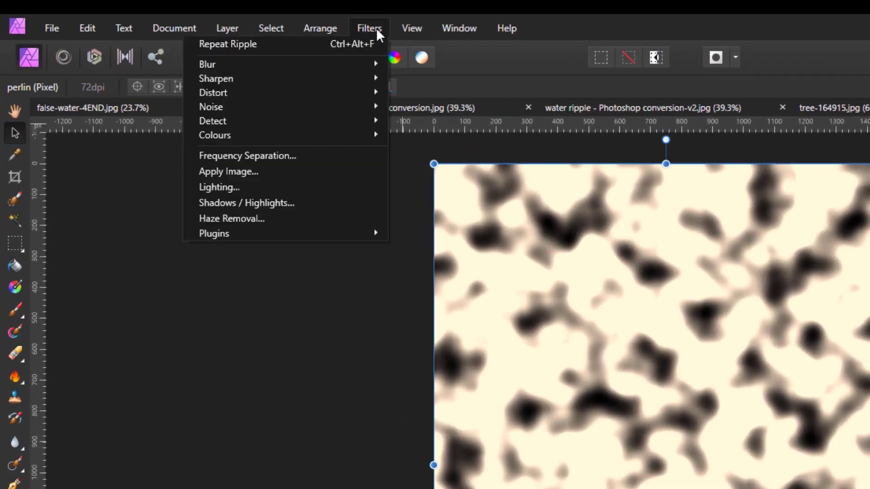
{"action": "mouse_move", "coordinate": [352, 93]}
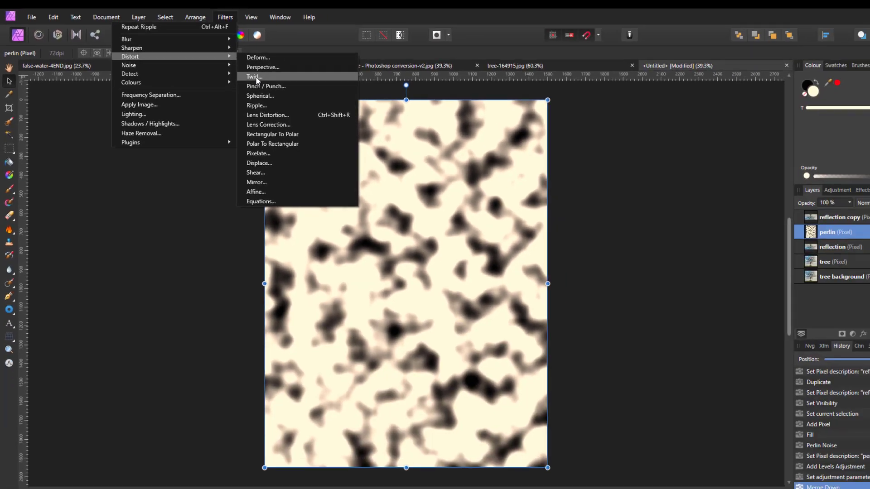
{"action": "left_click", "coordinate": [254, 77]}
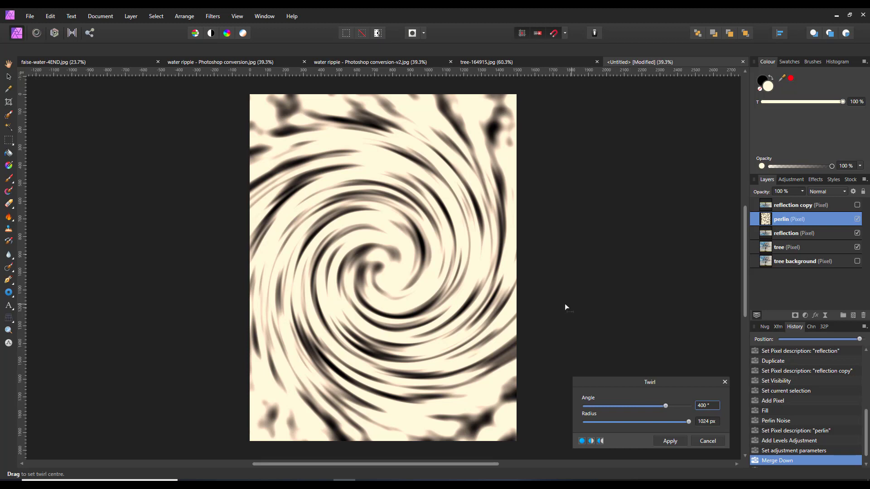
{"action": "left_click", "coordinate": [669, 441]}
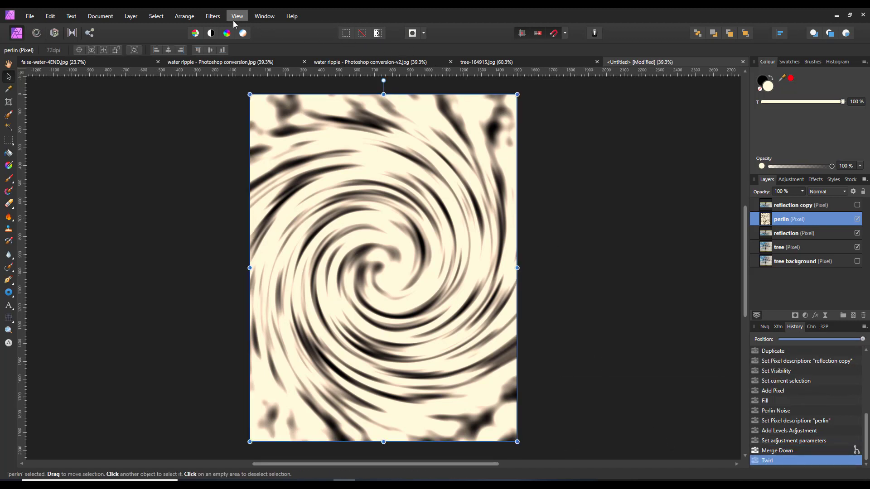
Apply a Ripple distortion with an intensity of 50 to the "perlin" layer
{"action": "left_click", "coordinate": [213, 18]}
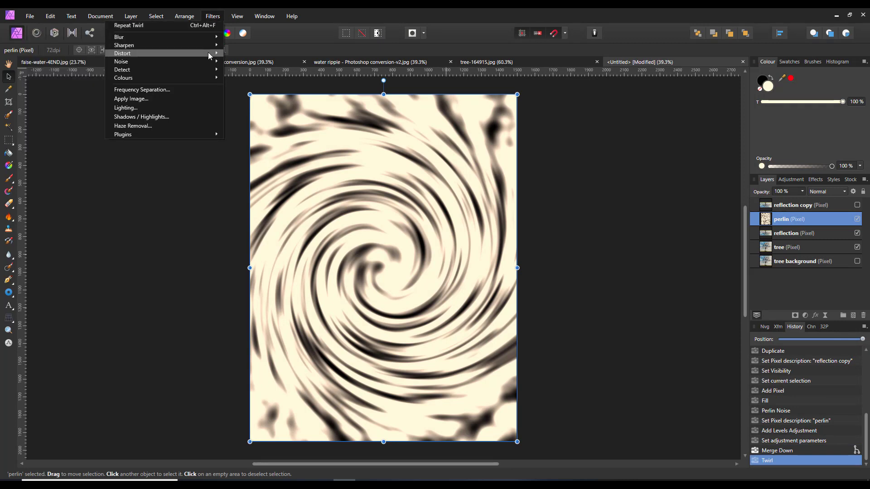
{"action": "mouse_move", "coordinate": [208, 52]}
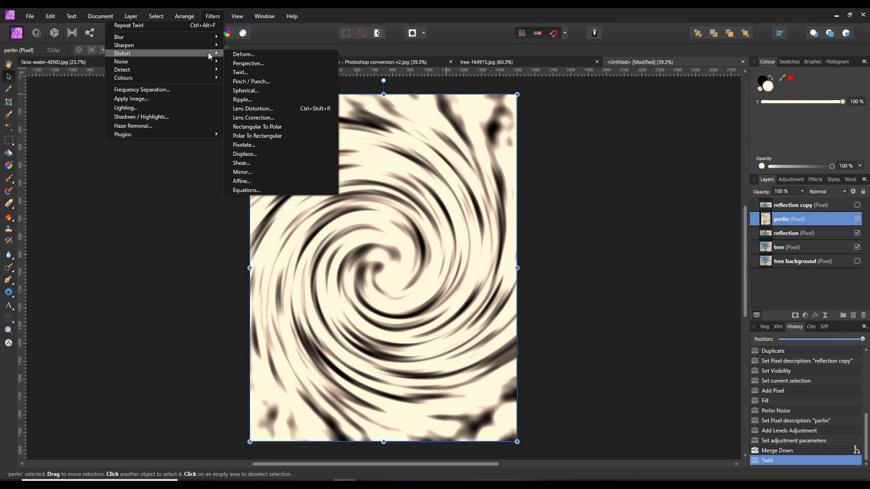
{"action": "left_click", "coordinate": [242, 100]}
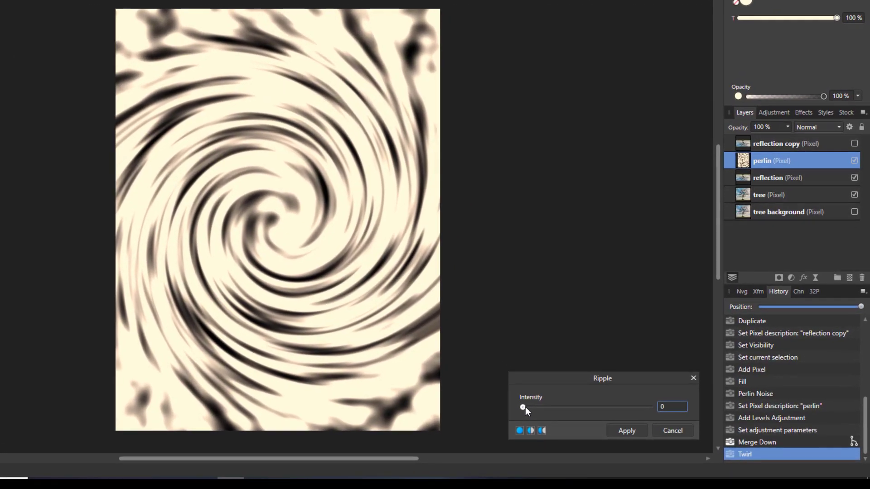
{"action": "left_click_drag", "start_coordinate": [585, 422], "coordinate": [598, 423]}
{"action": "left_click_drag", "start_coordinate": [539, 408], "coordinate": [564, 407]}
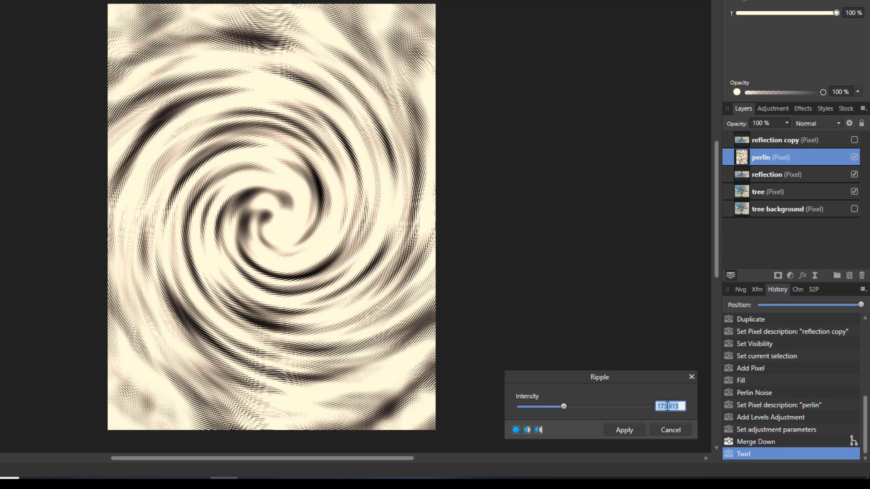
{"action": "type", "text": "50"}
{"action": "key", "text": "Return"}
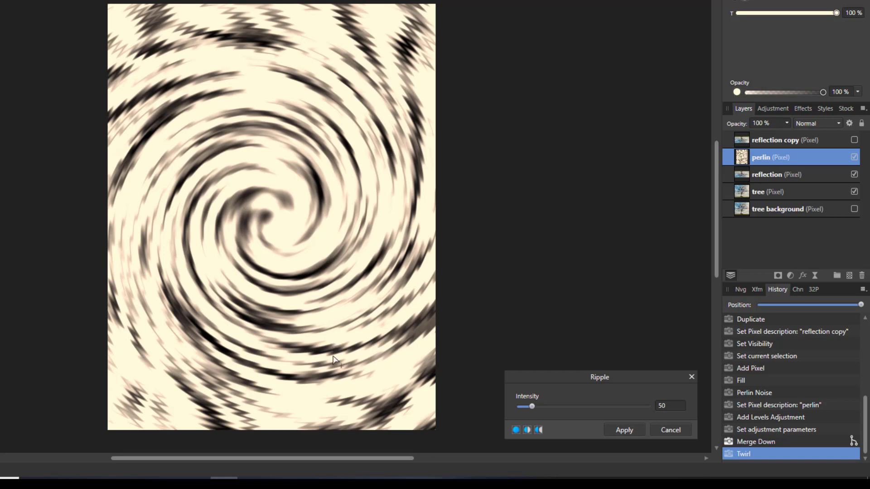
{"action": "left_click", "coordinate": [629, 434]}
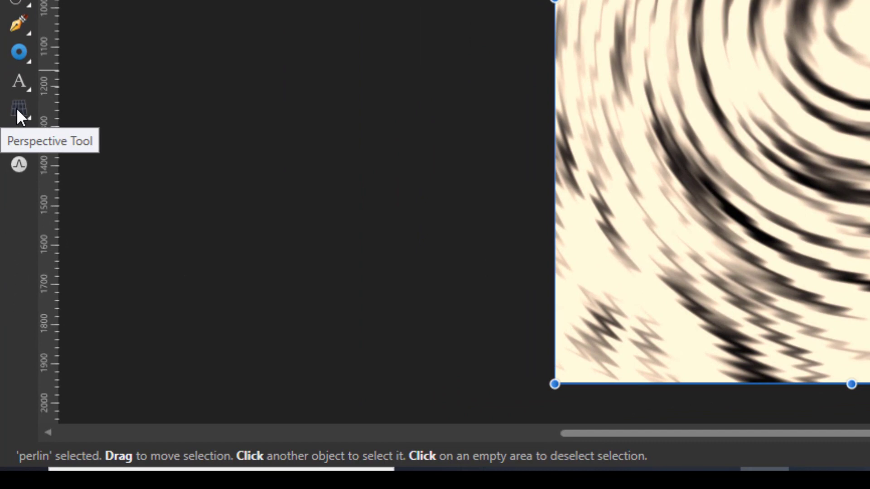
Start the Perspective Tool on the "perlin" layer and lower both upper corners to just below the grass, squashing the swirl vertically
{"action": "left_click", "coordinate": [29, 116]}
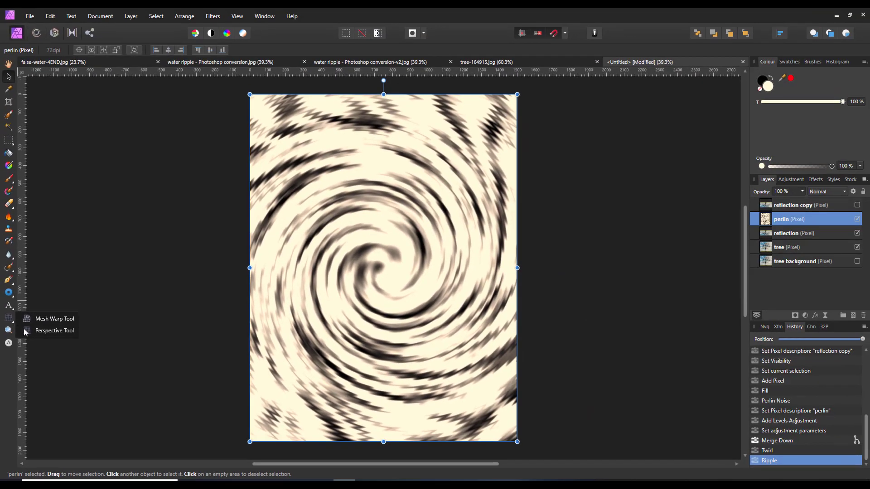
{"action": "left_click", "coordinate": [39, 330]}
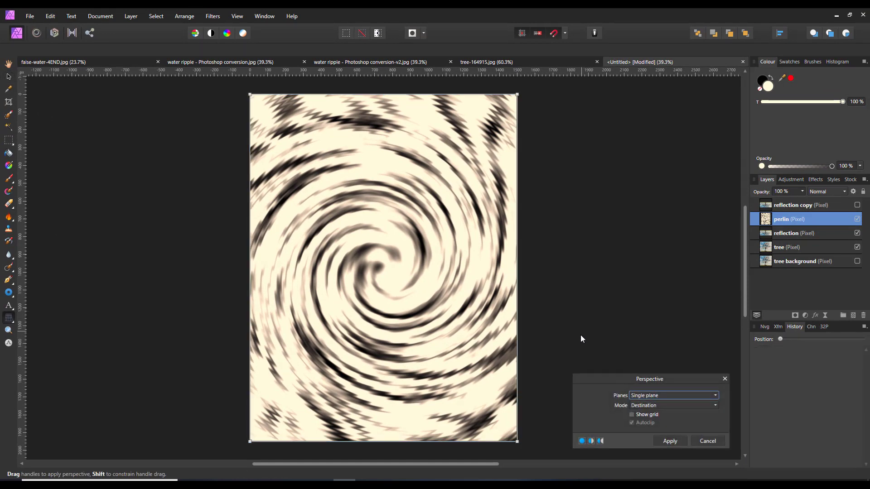
{"action": "left_click", "coordinate": [632, 415]}
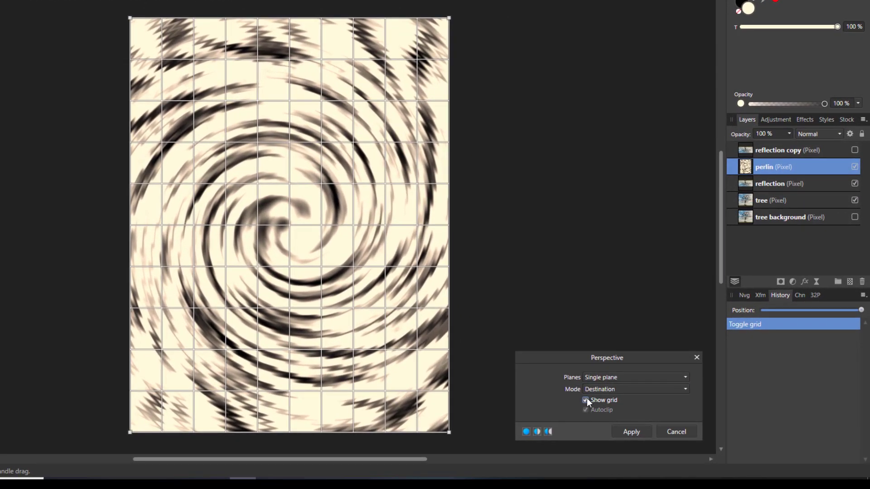
{"action": "left_click", "coordinate": [586, 399]}
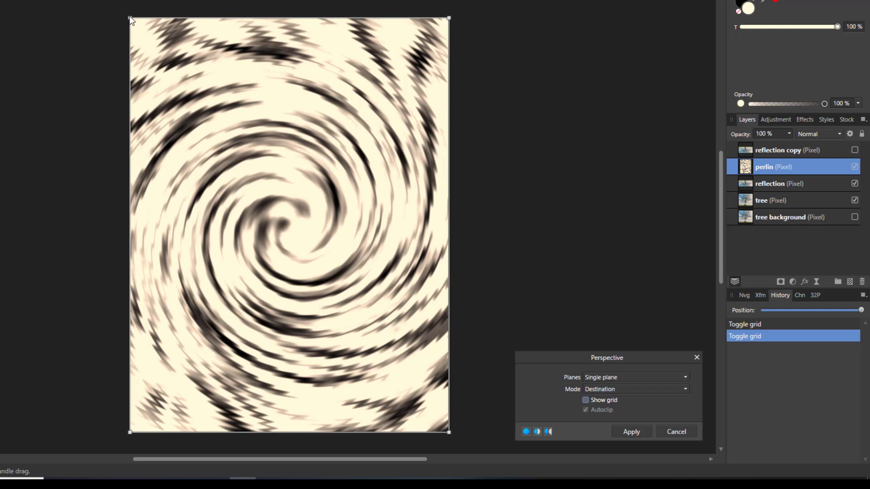
{"action": "left_click_drag", "start_coordinate": [131, 20], "coordinate": [134, 302]}
{"action": "left_click_drag", "start_coordinate": [449, 21], "coordinate": [448, 304]}
Raise both upper perspective corners slightly so the ripple's top edge runs level just below the grass
{"action": "scroll", "coordinate": [114, 346], "scroll_direction": "up", "scroll_amount": 5}
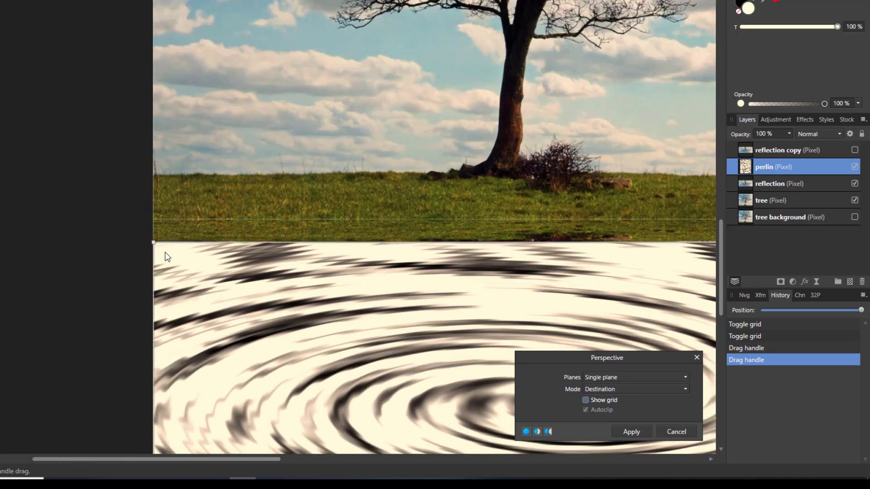
{"action": "mouse_move", "coordinate": [155, 243]}
{"action": "left_mouse_down"}
{"action": "mouse_move", "coordinate": [156, 252]}
{"action": "mouse_move", "coordinate": [157, 235]}
{"action": "left_mouse_up"}
{"action": "left_click_drag", "start_coordinate": [234, 459], "coordinate": [370, 459]}
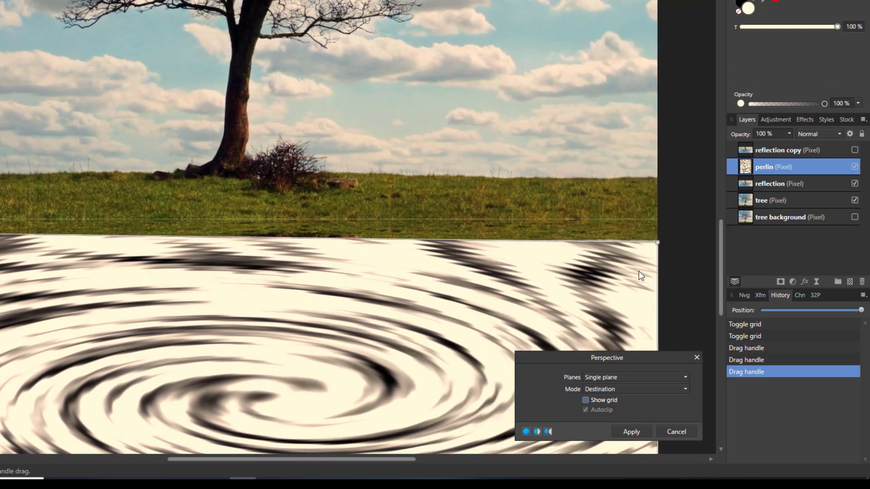
{"action": "left_click_drag", "start_coordinate": [659, 242], "coordinate": [656, 233]}
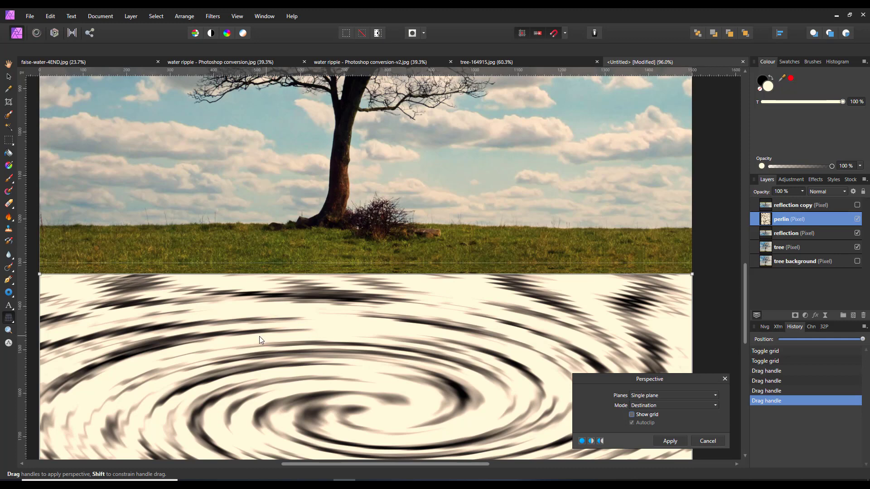
Pull the lower perspective corners outward beyond the canvas, the left about 300 px and the right about 230 px, and apply the perspective
{"action": "scroll", "coordinate": [259, 337], "scroll_direction": "down", "scroll_amount": 3}
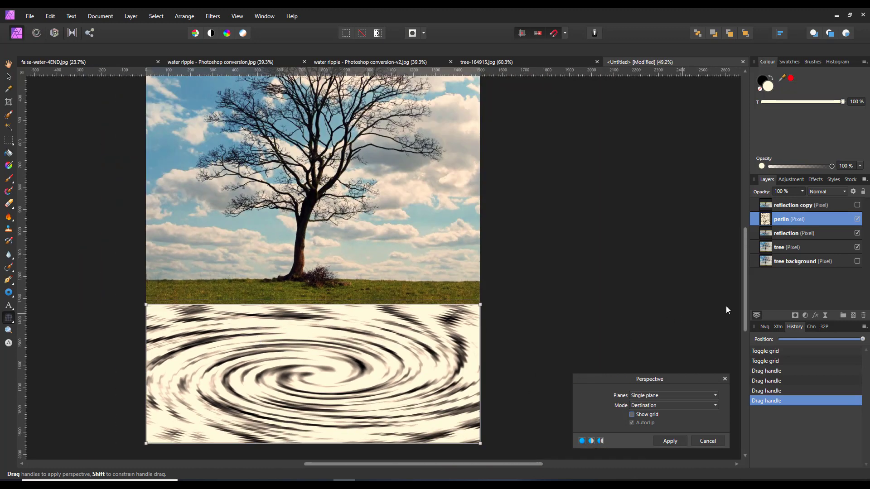
{"action": "left_click_drag", "start_coordinate": [745, 282], "coordinate": [745, 322]}
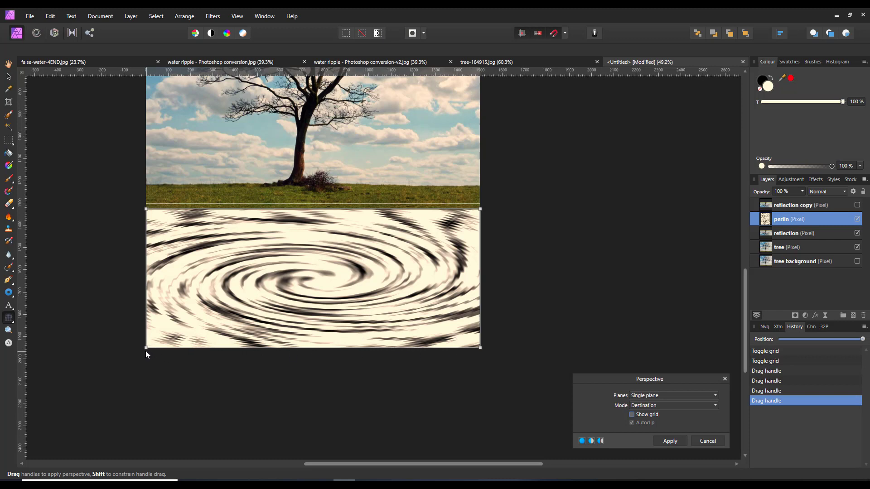
{"action": "left_click_drag", "start_coordinate": [146, 348], "coordinate": [127, 354]}
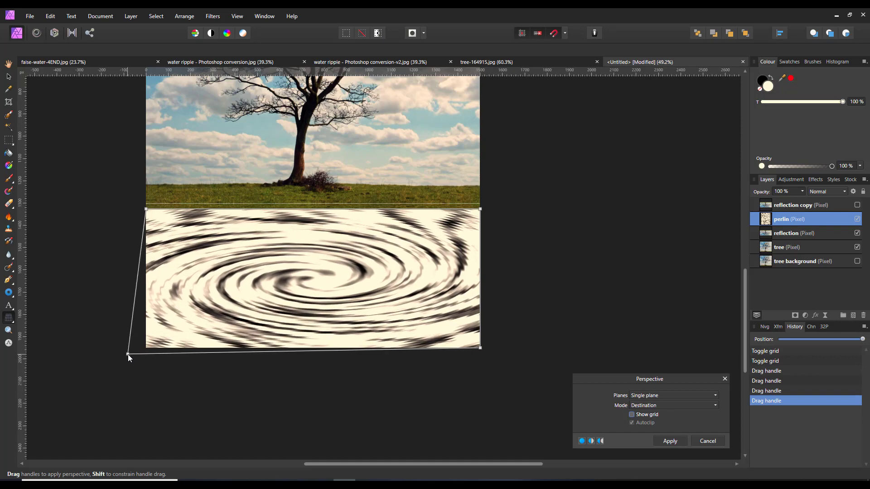
{"action": "scroll", "coordinate": [423, 348], "scroll_direction": "down", "scroll_amount": 1}
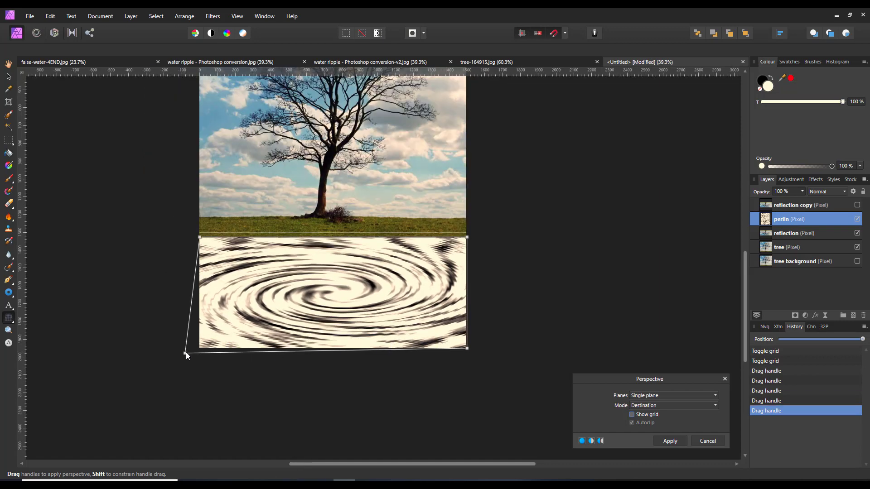
{"action": "left_click_drag", "start_coordinate": [185, 355], "coordinate": [145, 354]}
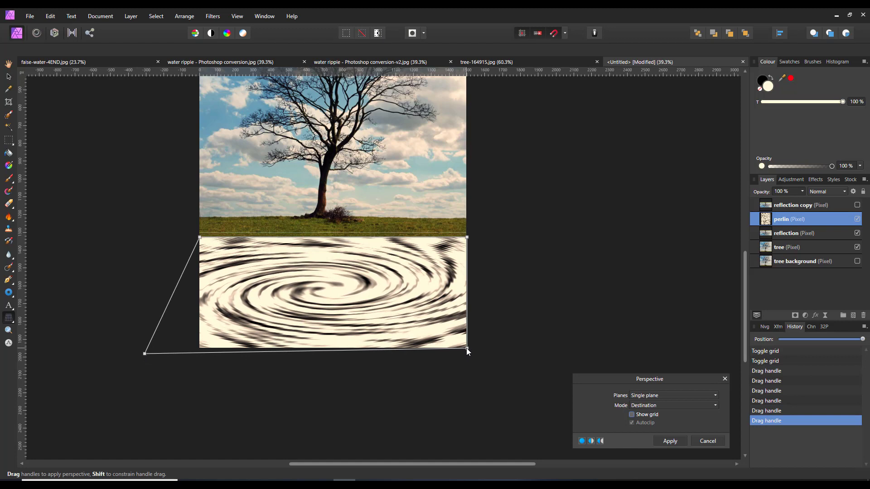
{"action": "left_click_drag", "start_coordinate": [466, 348], "coordinate": [507, 354]}
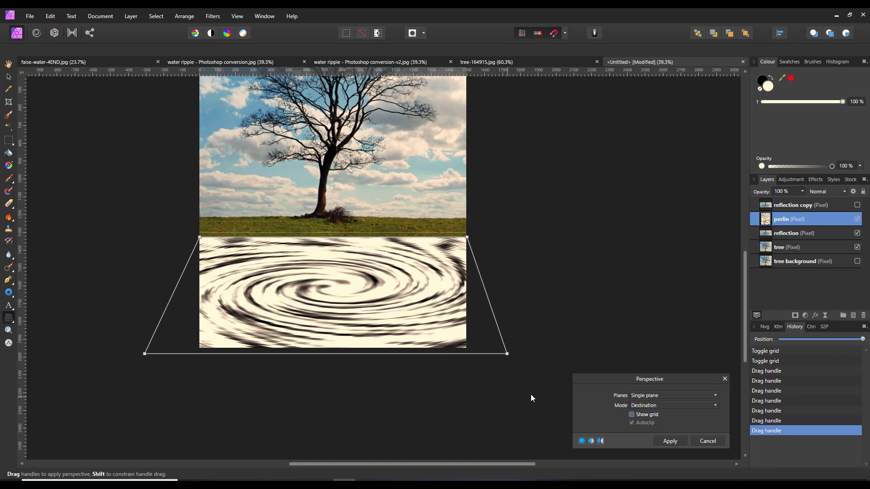
{"action": "left_click", "coordinate": [669, 441]}
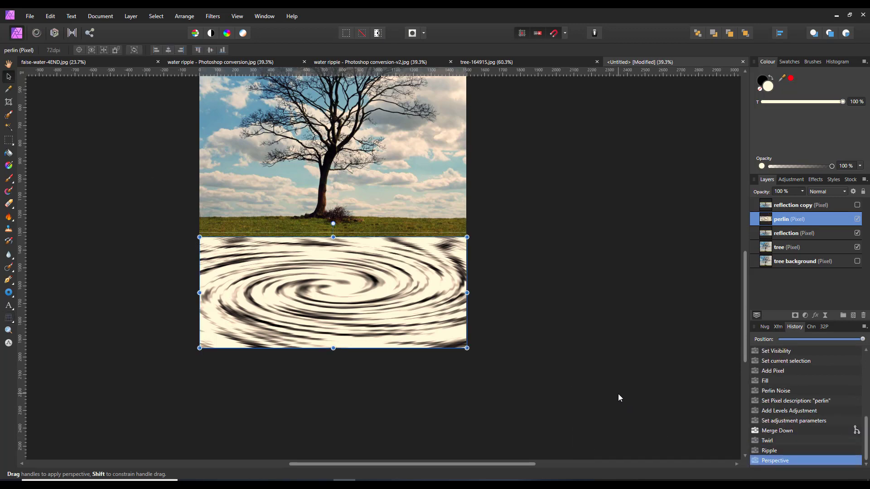
{"action": "key", "text": "ctrl+0"}
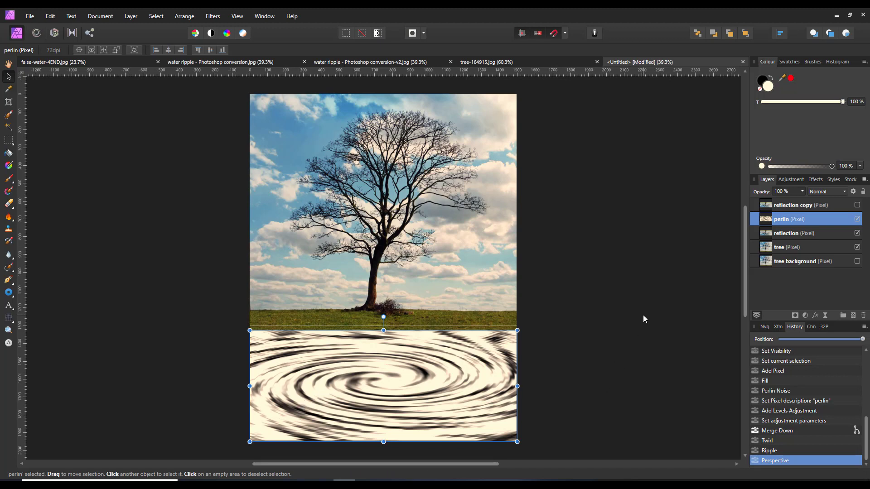
Hide the "tree" and "reflection" layers and set up a PNG export of the "perlin" layer with the area Selection without background
{"action": "left_click", "coordinate": [857, 248]}
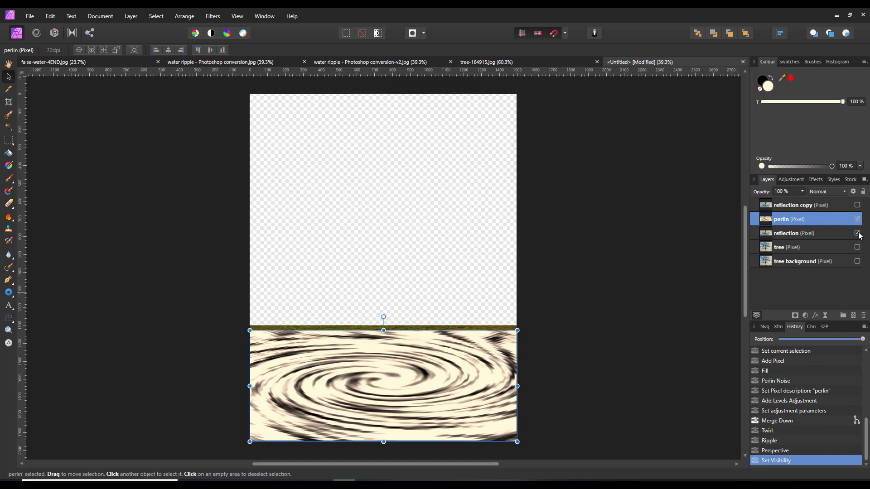
{"action": "left_click", "coordinate": [857, 233]}
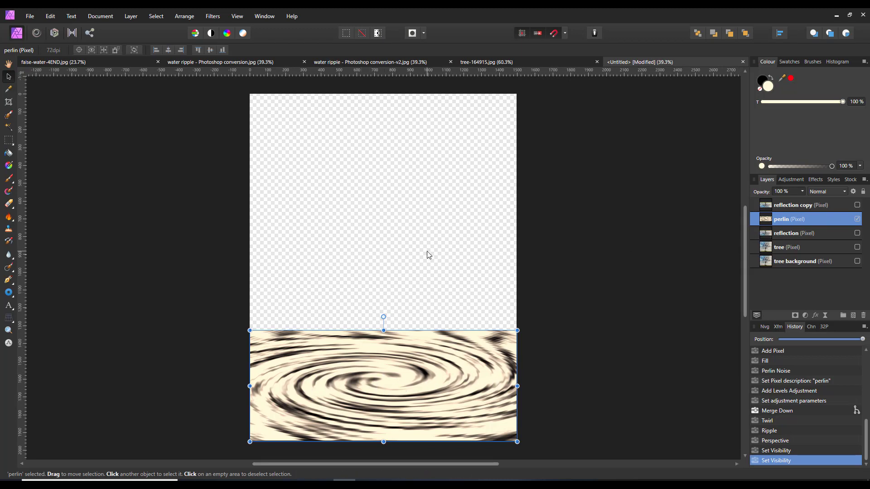
{"action": "left_click", "coordinate": [31, 17]}
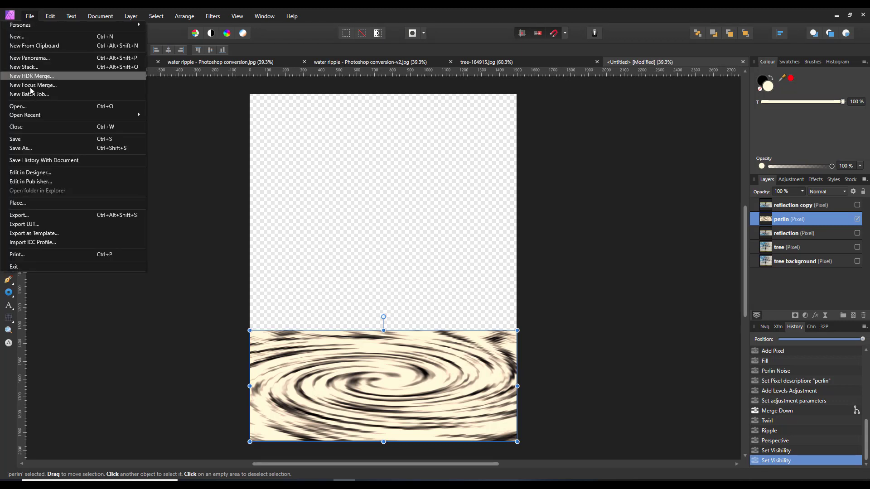
{"action": "left_click", "coordinate": [26, 216]}
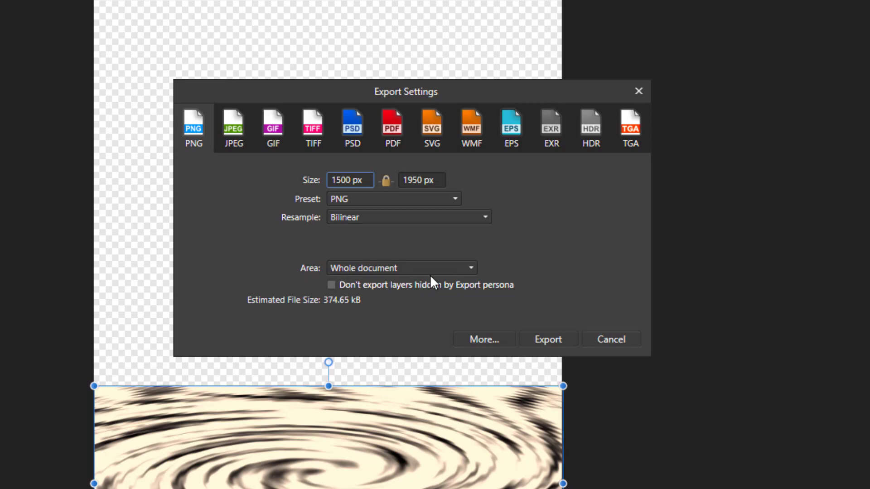
{"action": "left_click", "coordinate": [470, 270]}
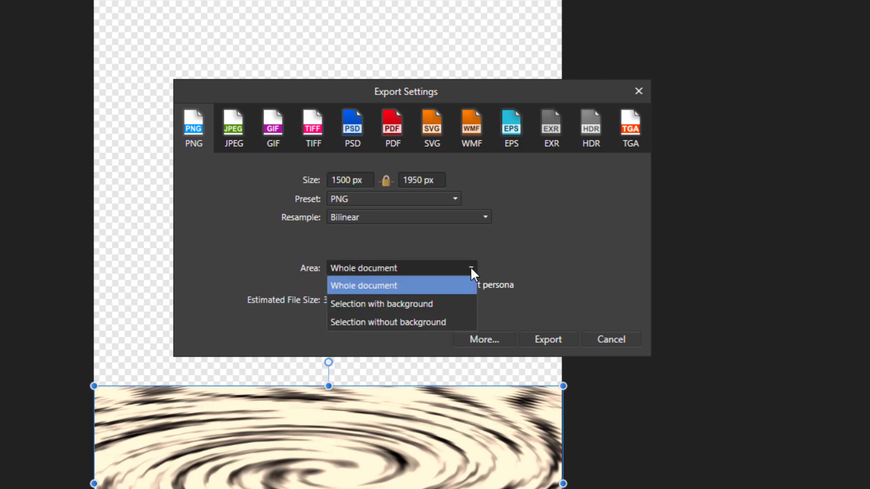
{"action": "left_click", "coordinate": [379, 323]}
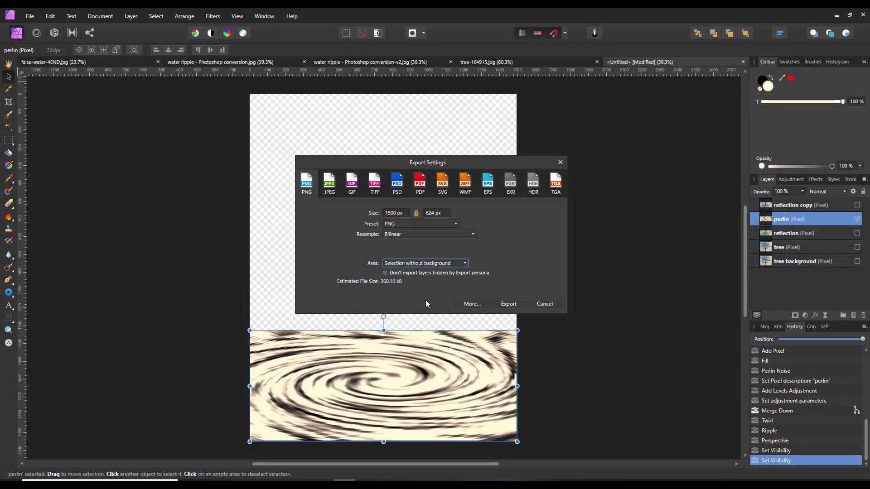
Export the ripple image to the Desktop as a PNG file named "displace"
{"action": "left_click", "coordinate": [512, 305]}
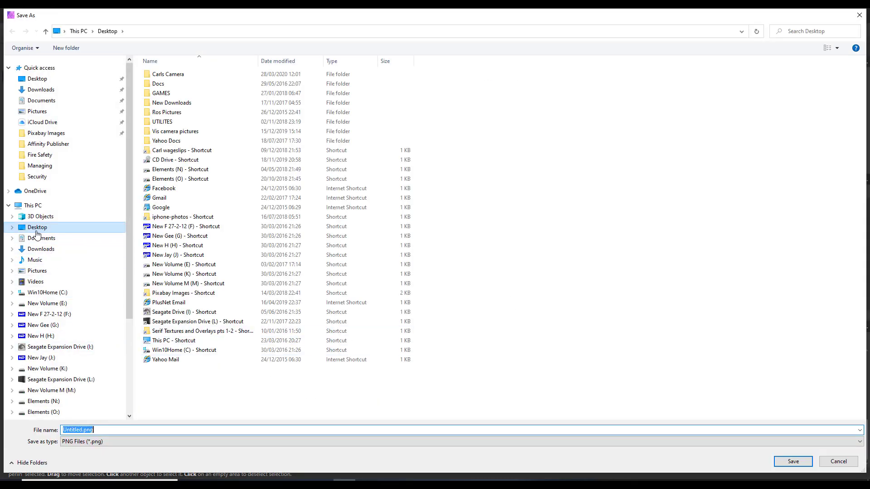
{"action": "left_click_drag", "start_coordinate": [95, 431], "coordinate": [62, 431]}
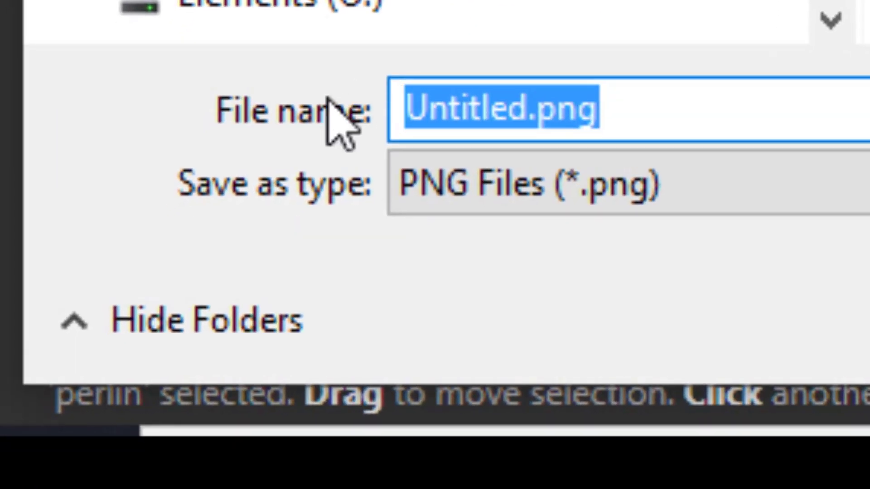
{"action": "type", "text": "displa"}
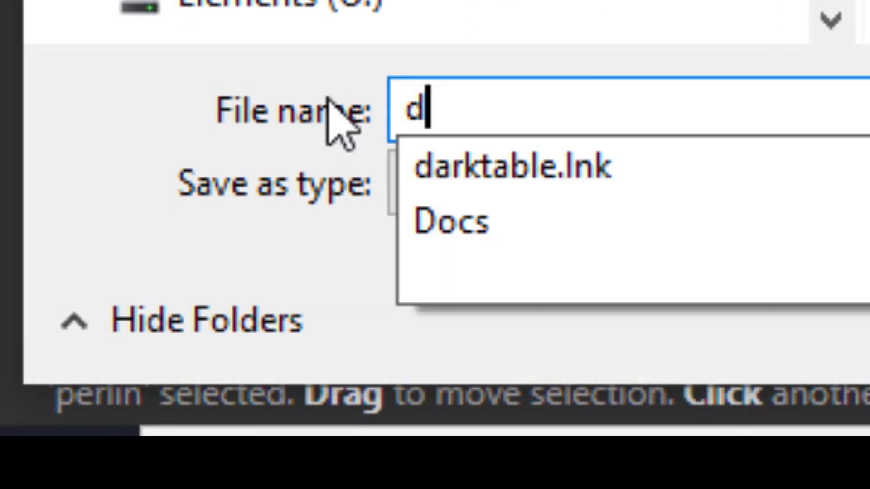
{"action": "type", "text": "ce"}
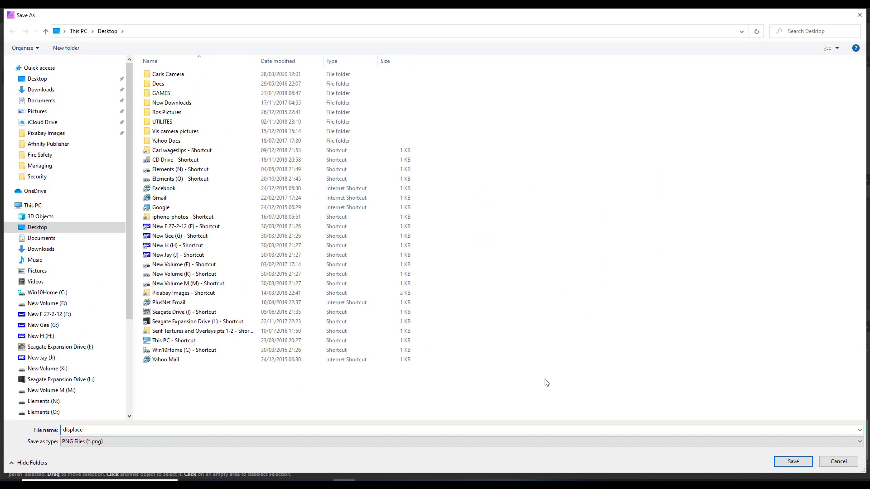
{"action": "left_click", "coordinate": [793, 463]}
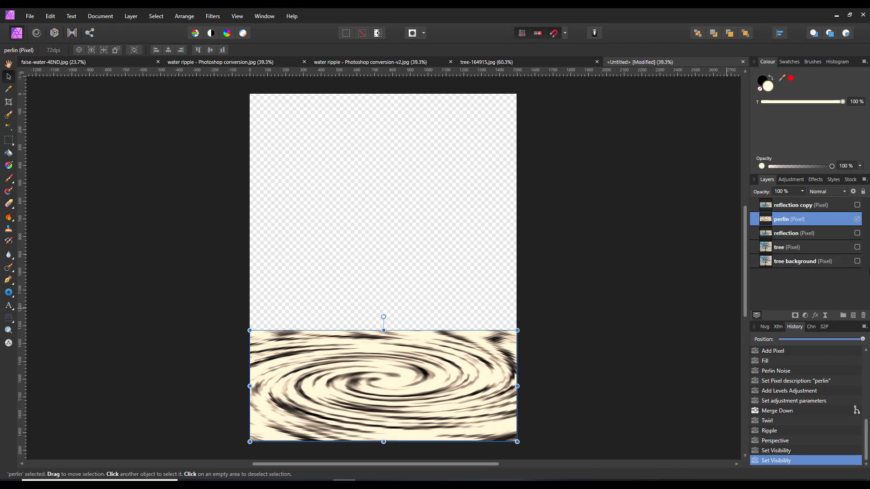
Show the "reflection" and "tree" layers again, then hide and delete the "perlin" layer
{"action": "left_click", "coordinate": [857, 234]}
{"action": "left_click", "coordinate": [857, 247]}
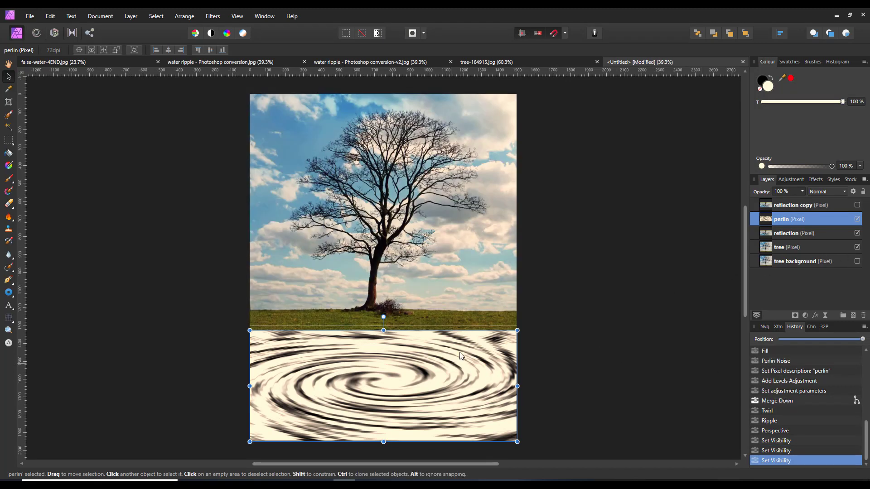
{"action": "left_click", "coordinate": [858, 219]}
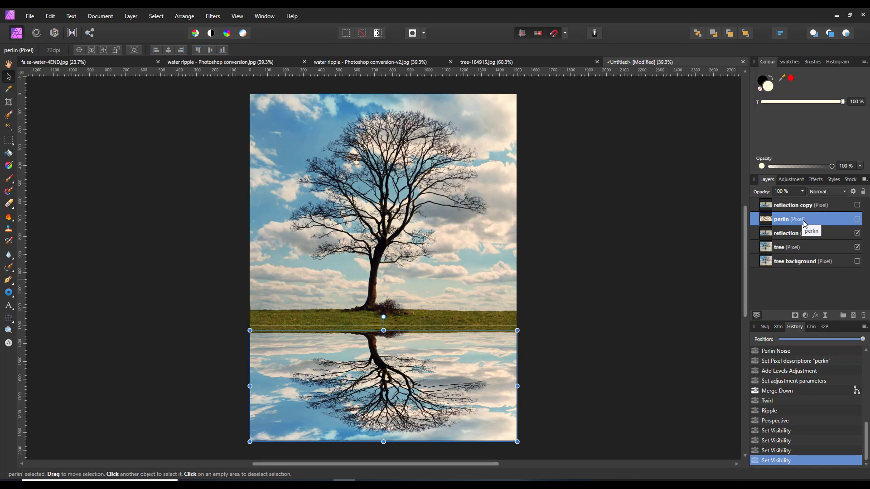
{"action": "right_click", "coordinate": [807, 221]}
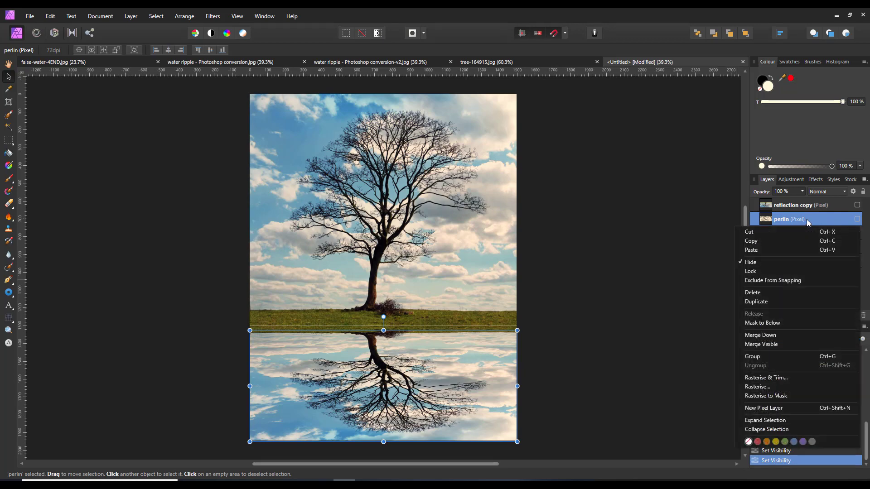
{"action": "left_click", "coordinate": [758, 293]}
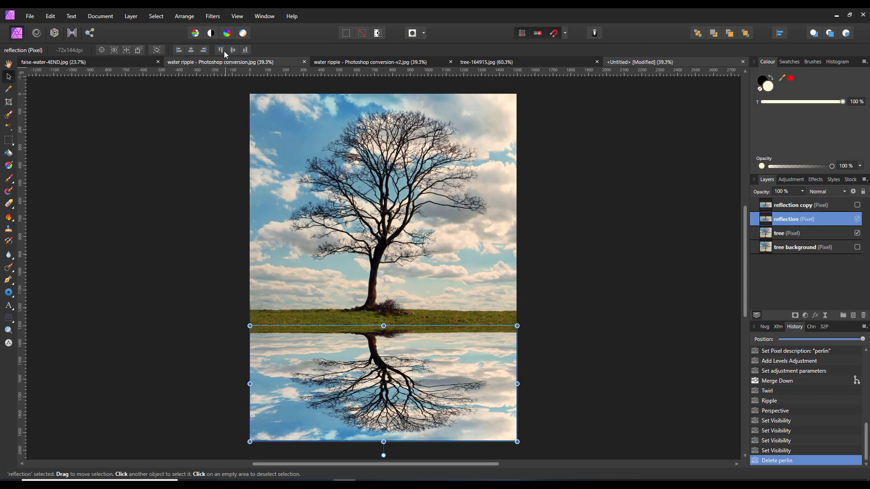
Start the Displace filter on the "reflection" layer and load displace.png from the Desktop as its map
{"action": "left_click", "coordinate": [216, 19]}
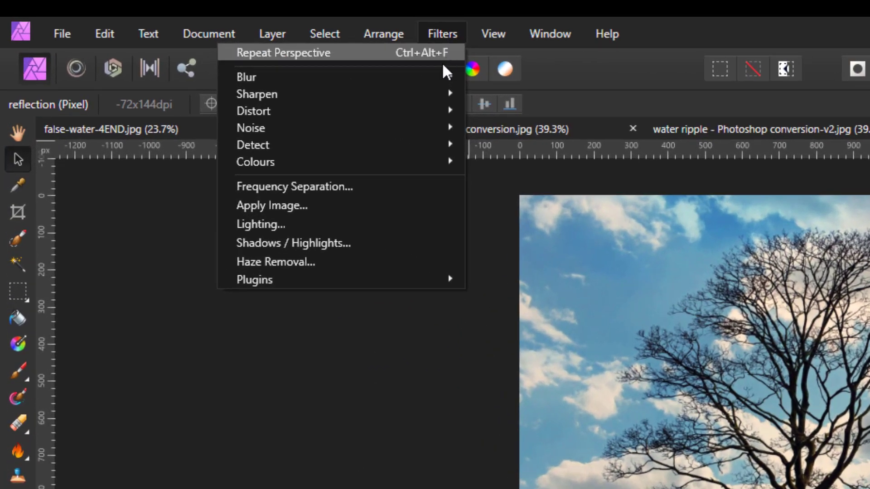
{"action": "mouse_move", "coordinate": [419, 114]}
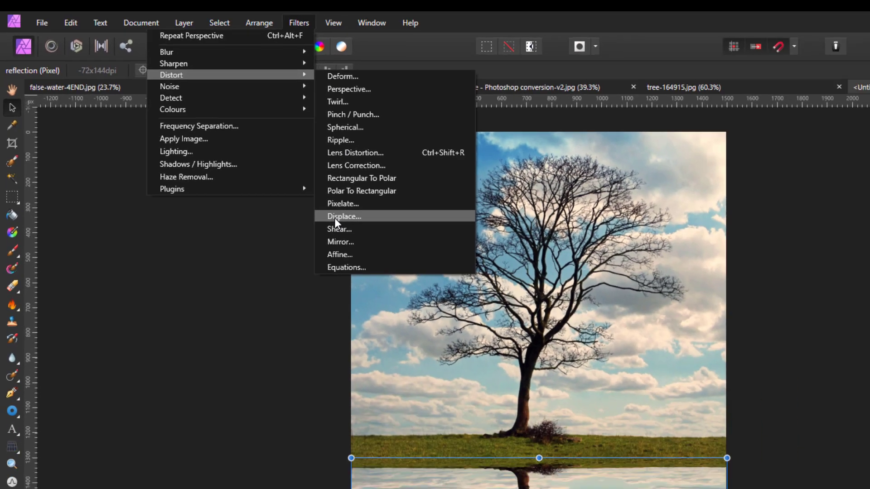
{"action": "left_click", "coordinate": [496, 320]}
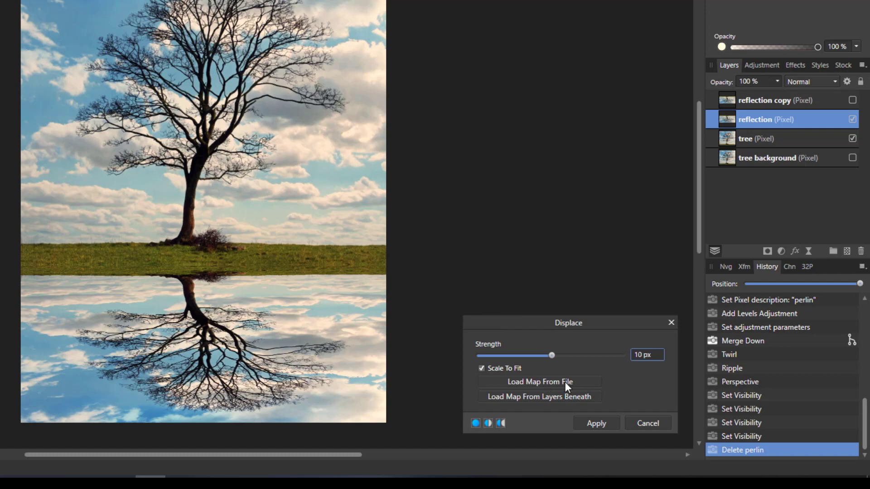
{"action": "left_click", "coordinate": [534, 383]}
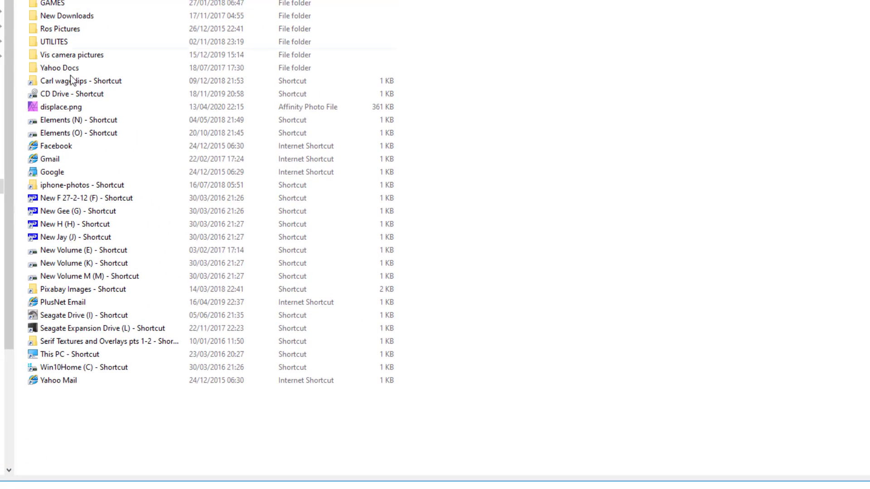
{"action": "left_click", "coordinate": [43, 108]}
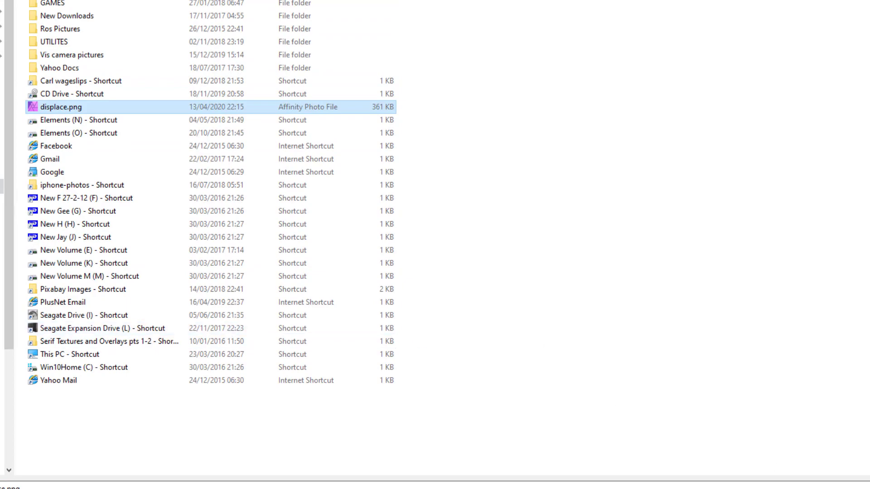
{"action": "key", "text": "Return"}
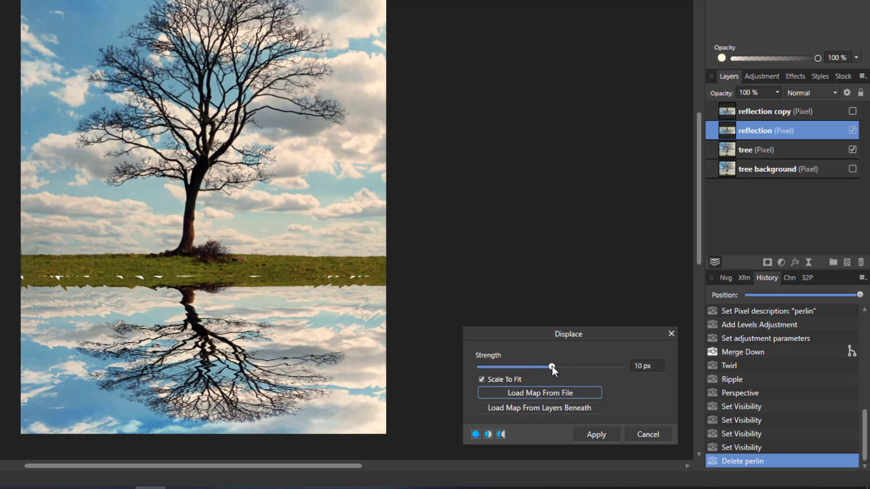
Turn off Scale To Fit for the displacement, set its strength to 116 px and apply it to the "reflection" layer
{"action": "mouse_move", "coordinate": [551, 367]}
{"action": "left_mouse_down"}
{"action": "mouse_move", "coordinate": [525, 364]}
{"action": "mouse_move", "coordinate": [573, 366]}
{"action": "mouse_move", "coordinate": [515, 371]}
{"action": "mouse_move", "coordinate": [577, 371]}
{"action": "mouse_move", "coordinate": [529, 369]}
{"action": "mouse_move", "coordinate": [559, 371]}
{"action": "left_mouse_up"}
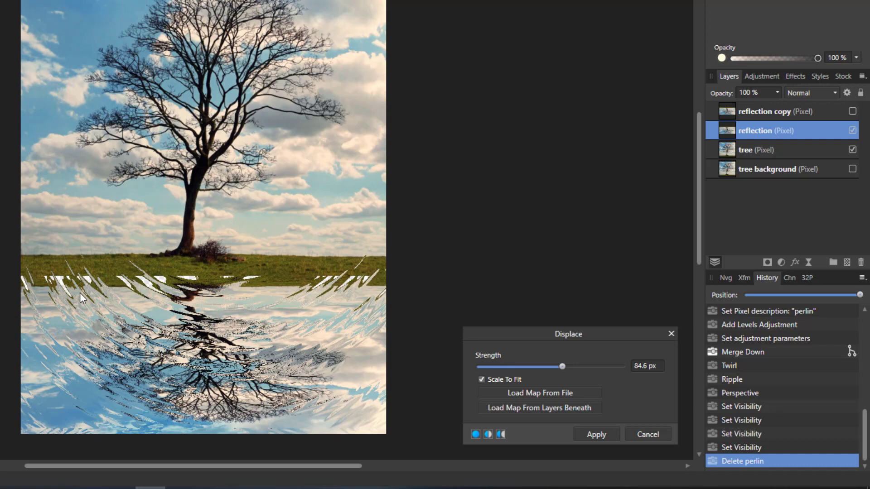
{"action": "left_click", "coordinate": [482, 379]}
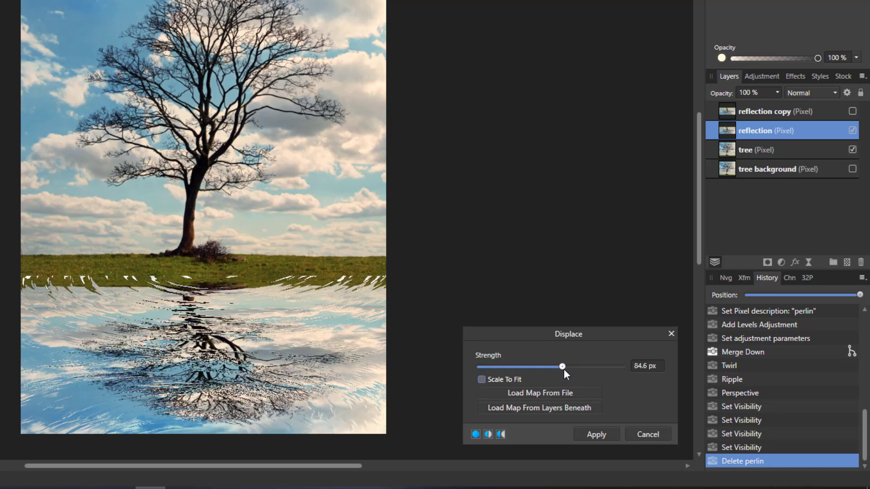
{"action": "left_click_drag", "start_coordinate": [563, 366], "coordinate": [543, 369]}
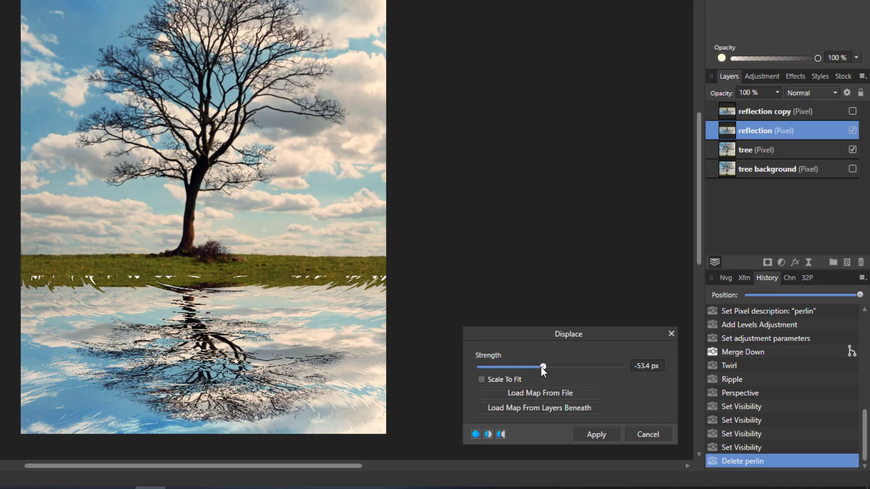
{"action": "left_click_drag", "start_coordinate": [542, 366], "coordinate": [570, 368]}
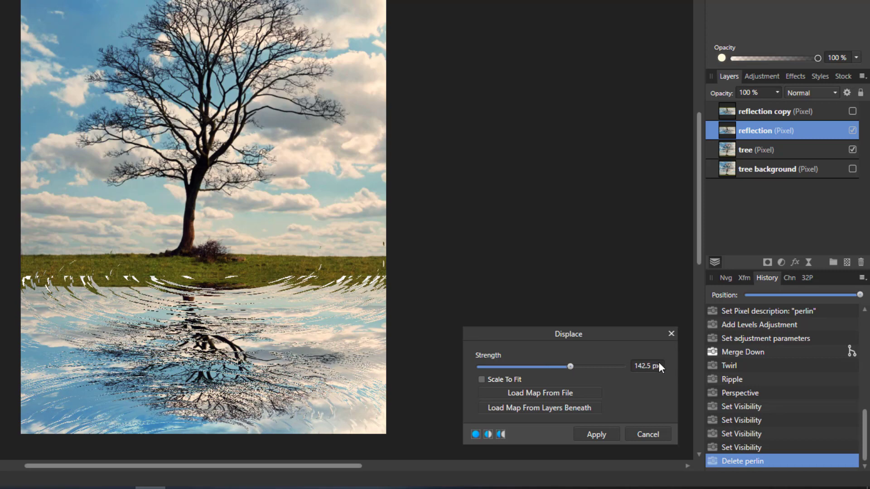
{"action": "type", "text": "116"}
{"action": "key", "text": "Return"}
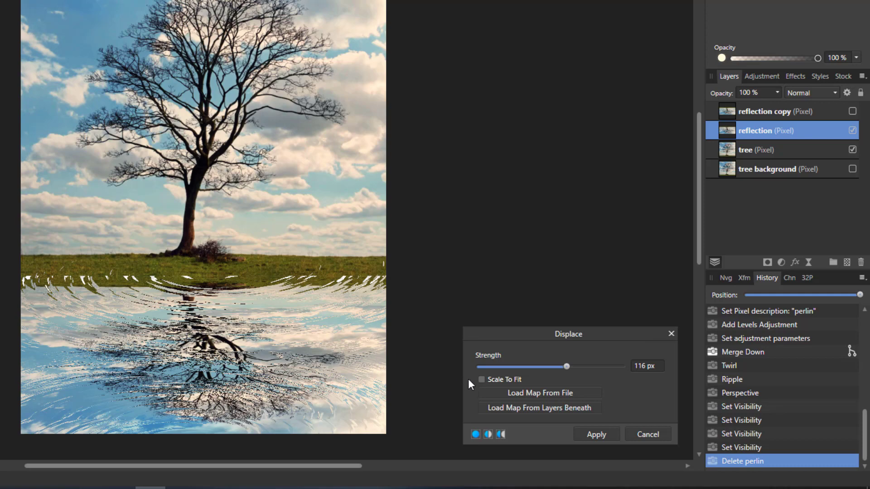
{"action": "left_click", "coordinate": [588, 436]}
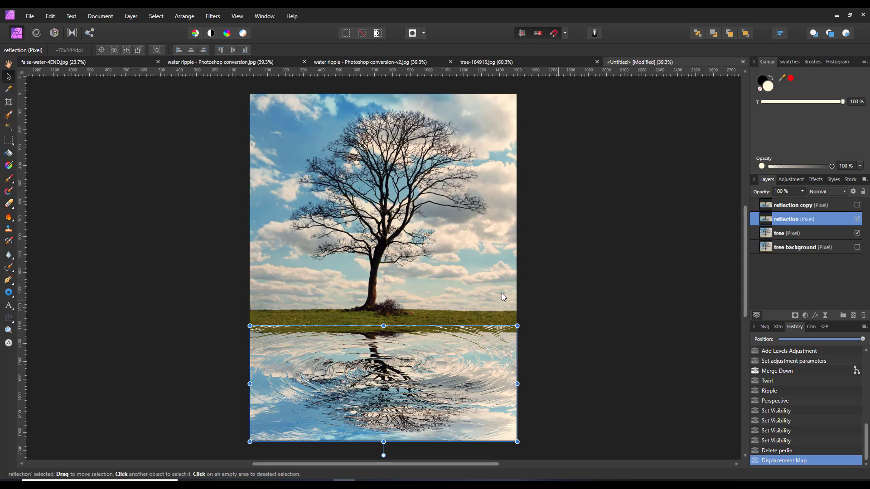
Compare the rippled reflection with the reference image "water ripple - Photoshop conversion.jpg" and return to the untitled document
{"action": "left_click", "coordinate": [8, 66]}
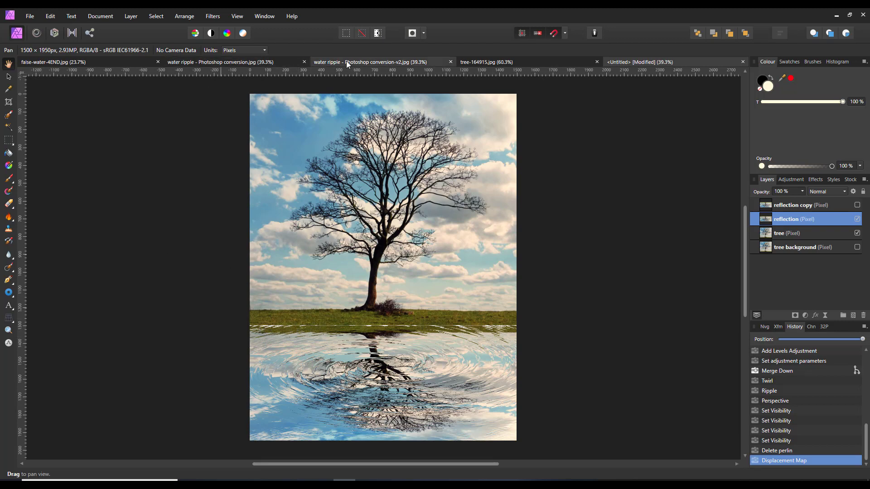
{"action": "left_click", "coordinate": [283, 62]}
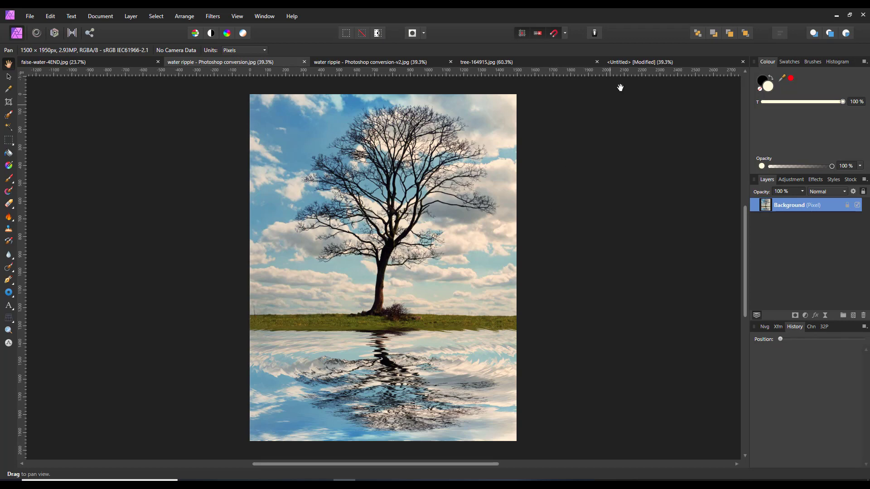
{"action": "left_click", "coordinate": [631, 62]}
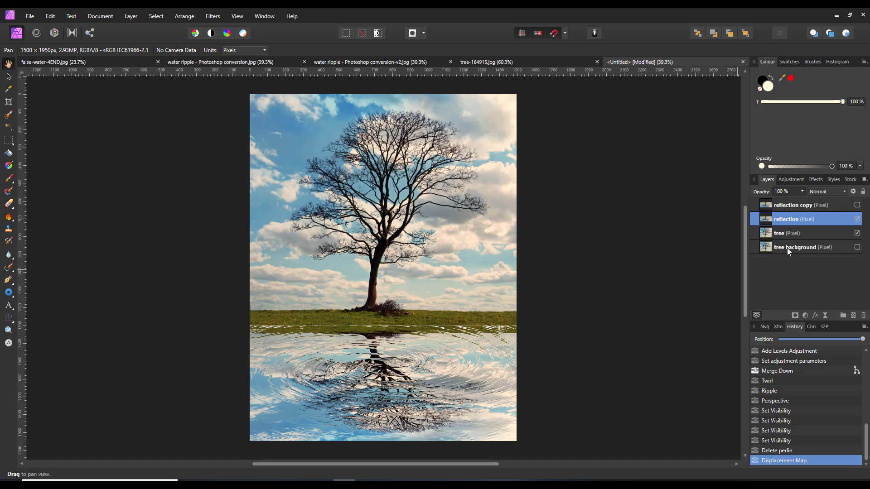
Show the "reflection copy" layer, add a mask to it and expand the layer to reveal the mask
{"action": "left_click", "coordinate": [800, 205]}
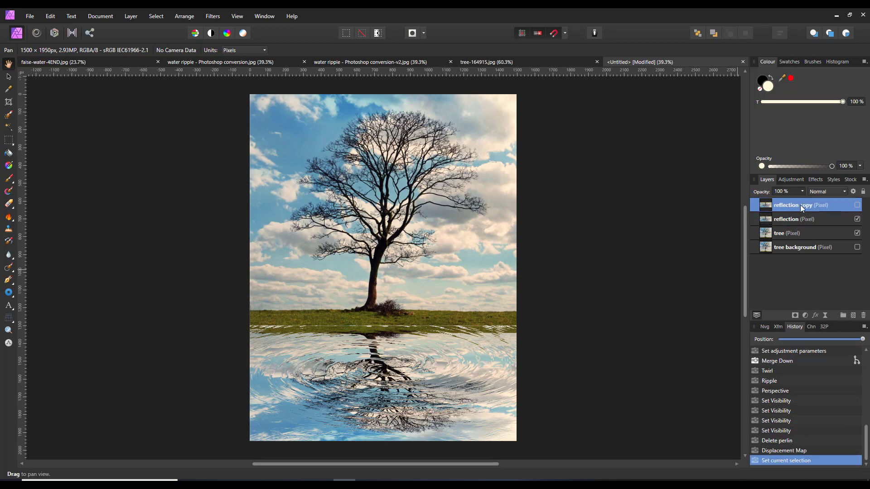
{"action": "left_click", "coordinate": [857, 206]}
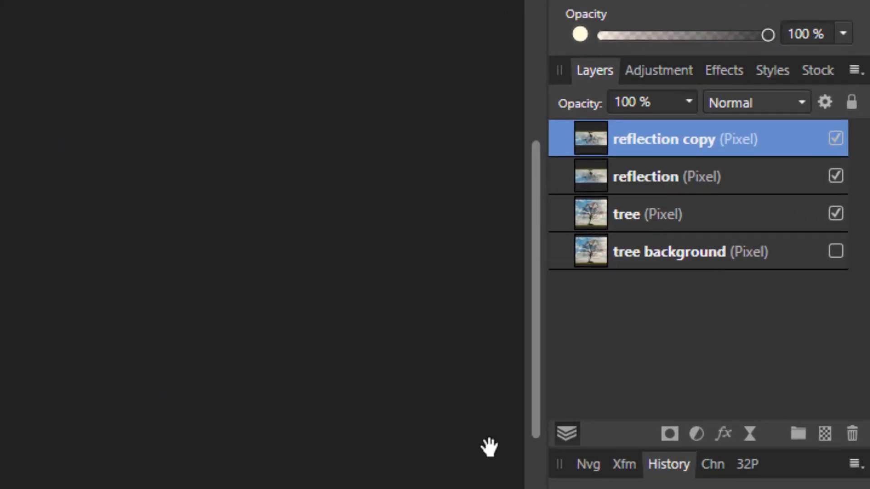
{"action": "left_click", "coordinate": [672, 432]}
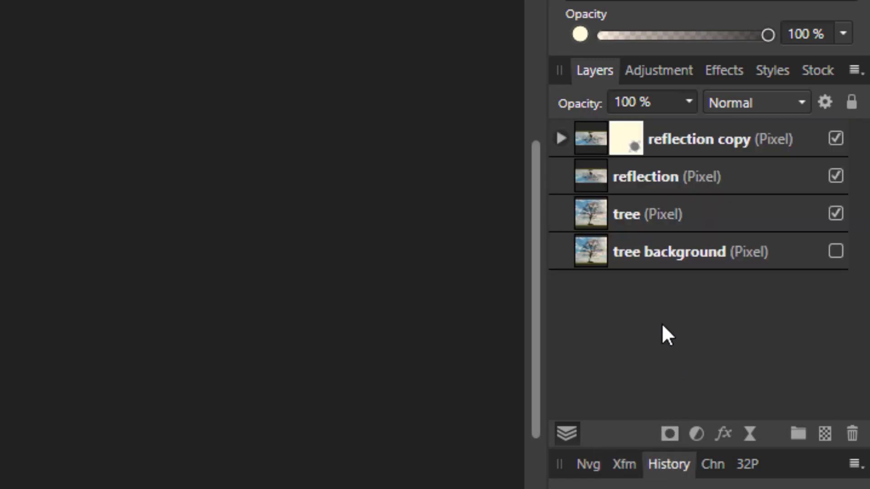
{"action": "left_click", "coordinate": [561, 138]}
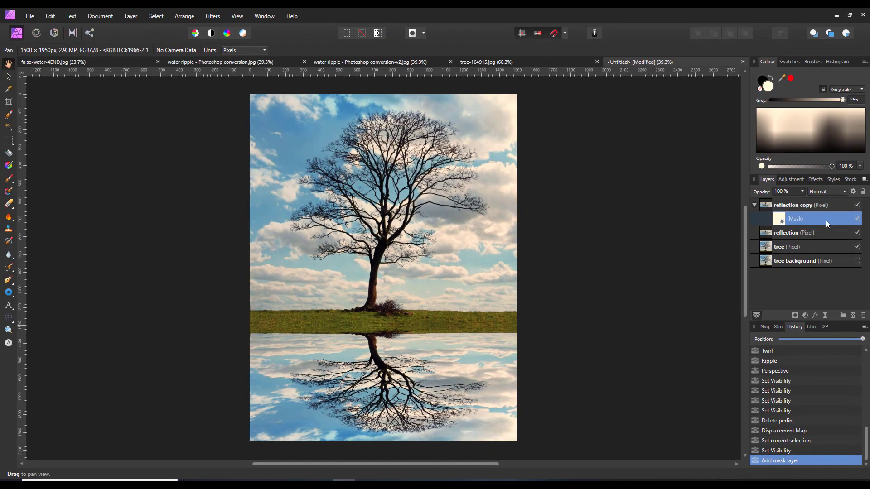
Apply a linear gradient to the mask, running vertically from the reflection's upper edge to just below the image's lower edge
{"action": "left_click", "coordinate": [9, 166]}
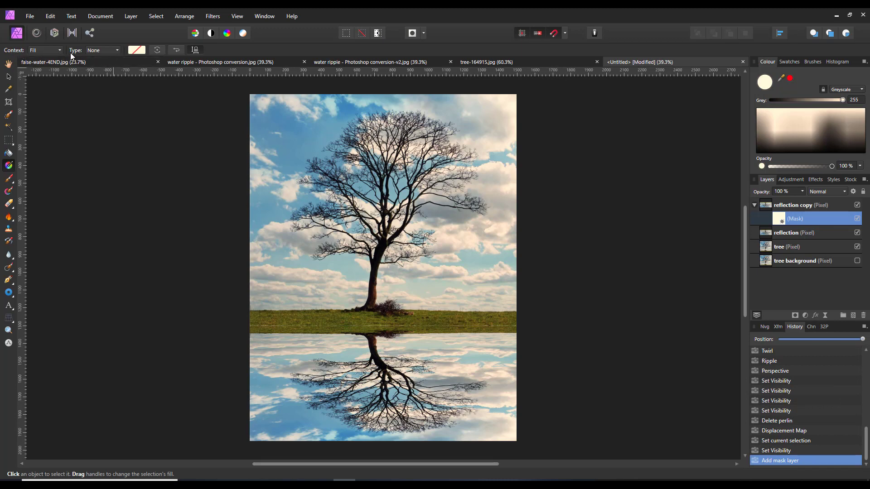
{"action": "left_click", "coordinate": [117, 50]}
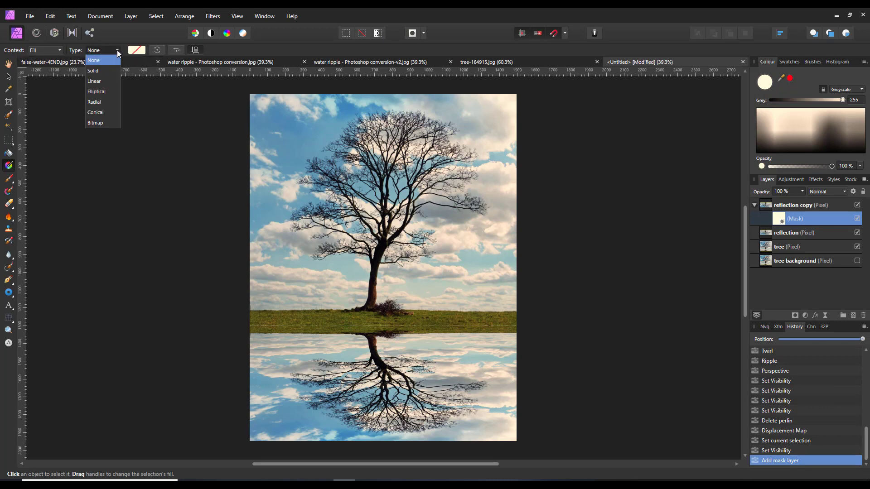
{"action": "left_click", "coordinate": [93, 81]}
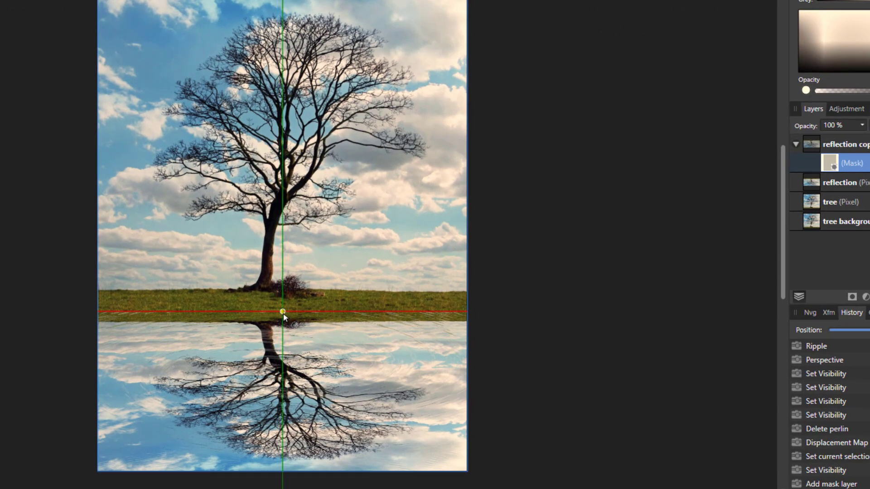
{"action": "left_click_drag", "start_coordinate": [282, 312], "coordinate": [282, 458]}
{"action": "scroll", "coordinate": [280, 480], "scroll_direction": "down", "scroll_amount": 2}
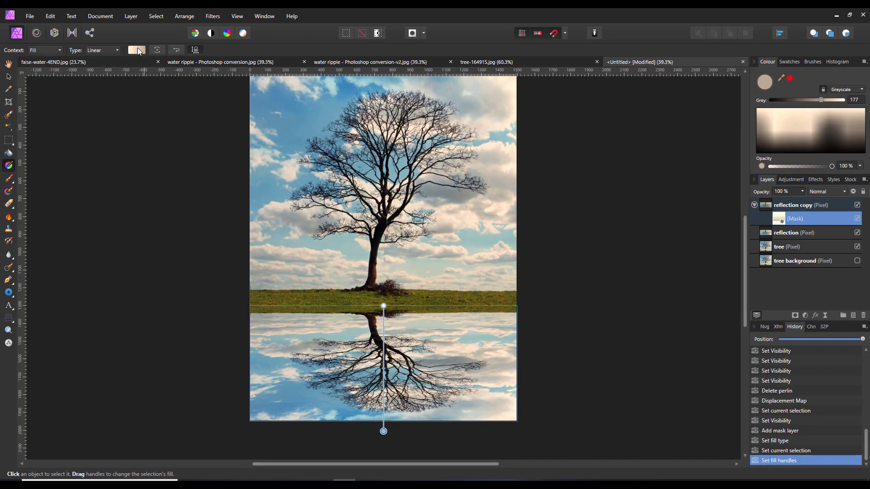
Set the mask gradient's end stop to black using RGB sliders (0, 0, 0)
{"action": "left_click", "coordinate": [134, 51]}
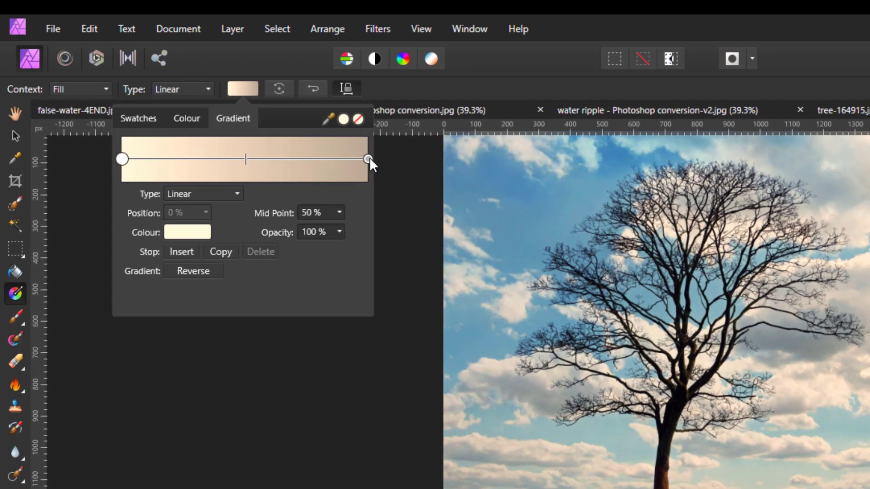
{"action": "left_click", "coordinate": [368, 159]}
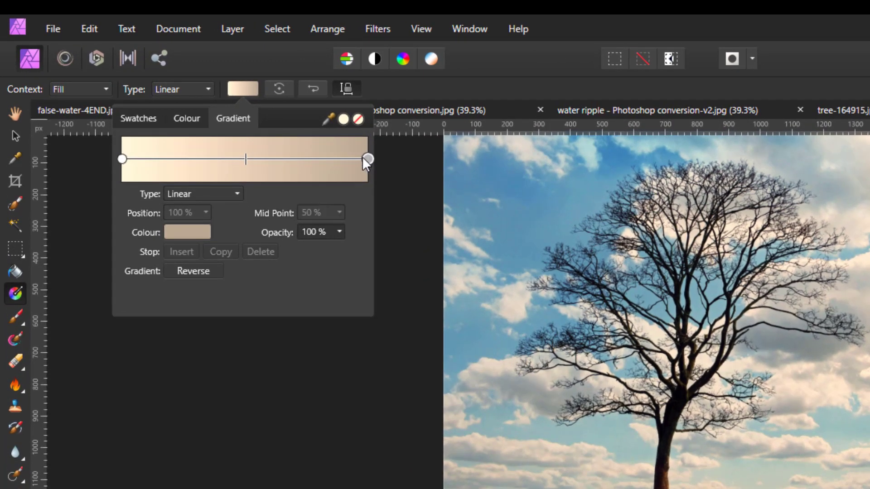
{"action": "left_click", "coordinate": [178, 232]}
{"action": "left_click", "coordinate": [179, 261]}
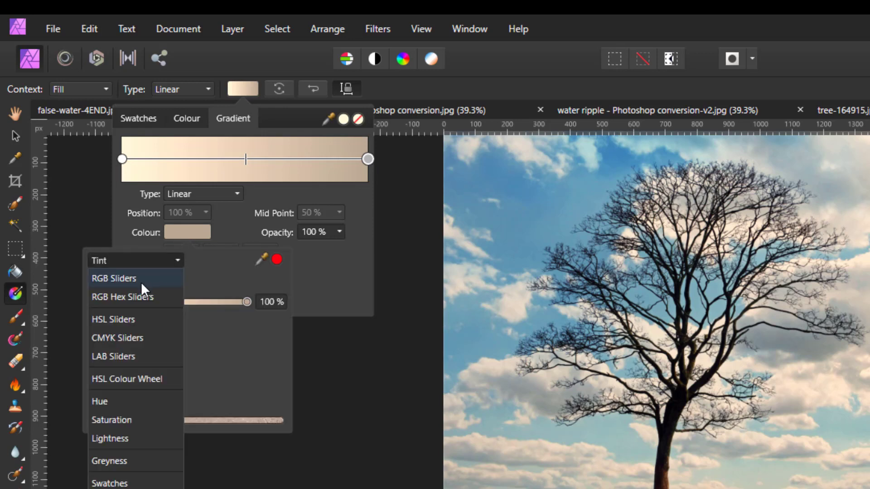
{"action": "left_click", "coordinate": [118, 279]}
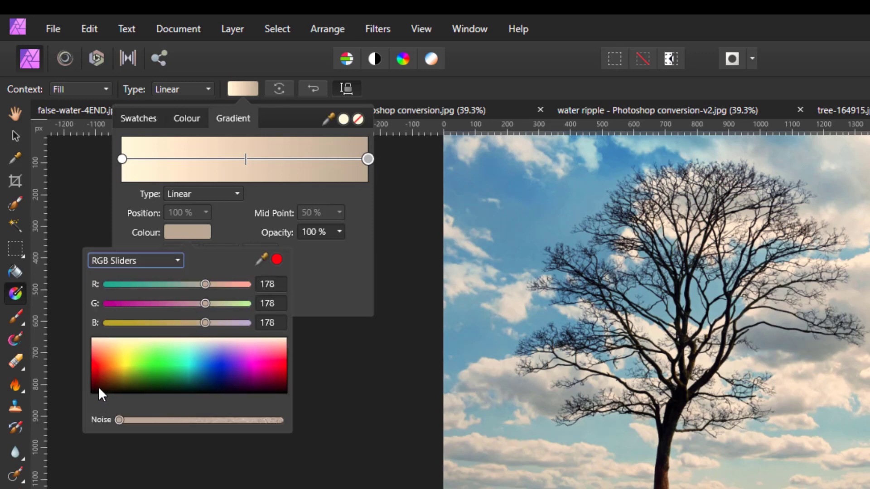
{"action": "left_click_drag", "start_coordinate": [98, 387], "coordinate": [89, 397]}
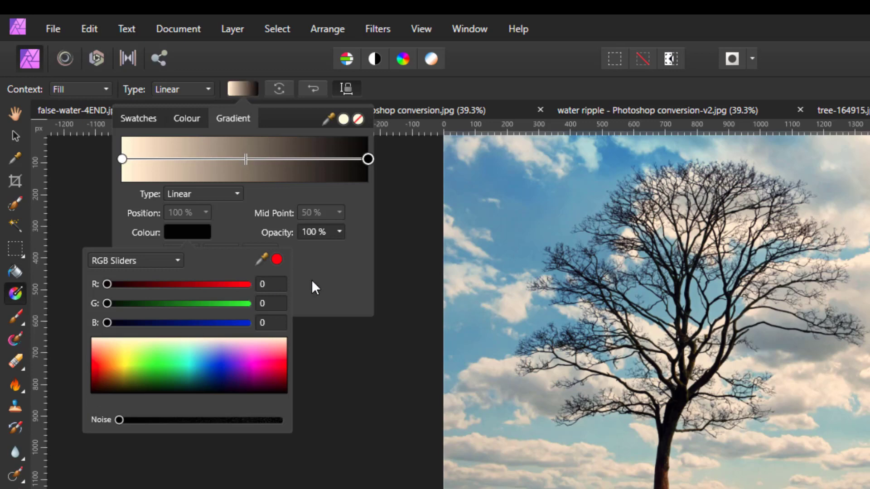
{"action": "left_click", "coordinate": [322, 274]}
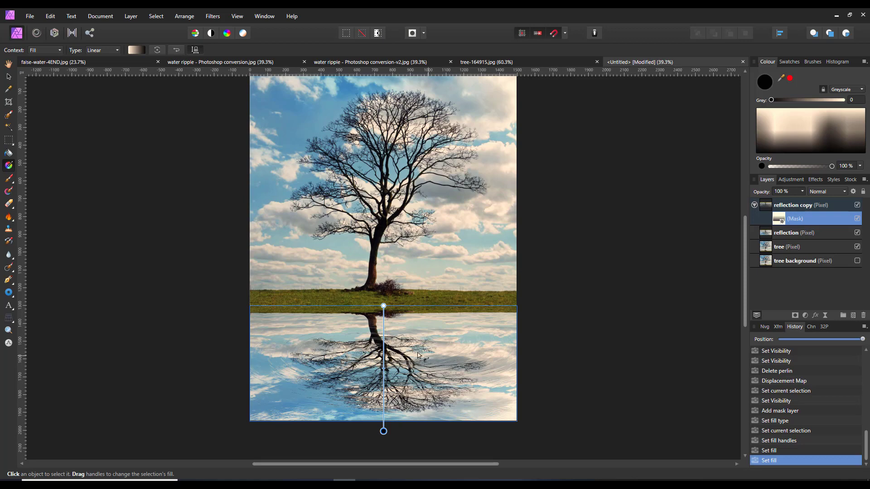
Shift the mask gradient's mid point close to its white start so the ripples fade in just below the grass
{"action": "left_click", "coordinate": [135, 50]}
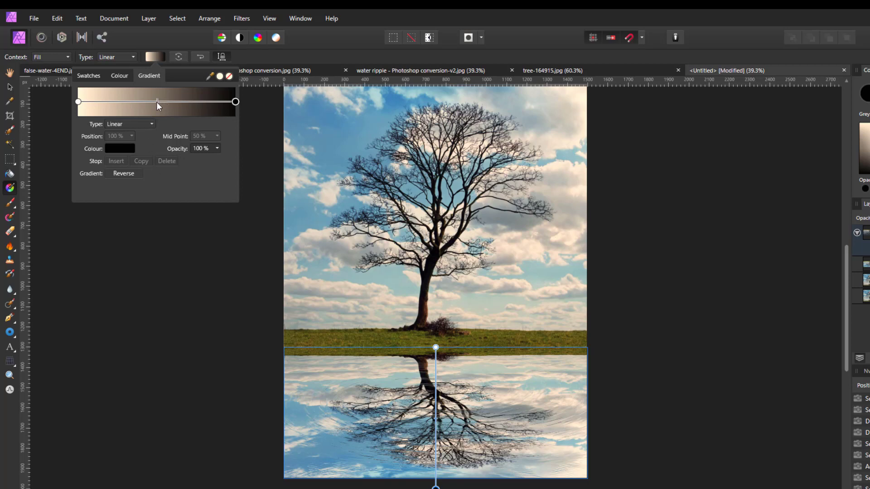
{"action": "left_click_drag", "start_coordinate": [158, 102], "coordinate": [122, 105]}
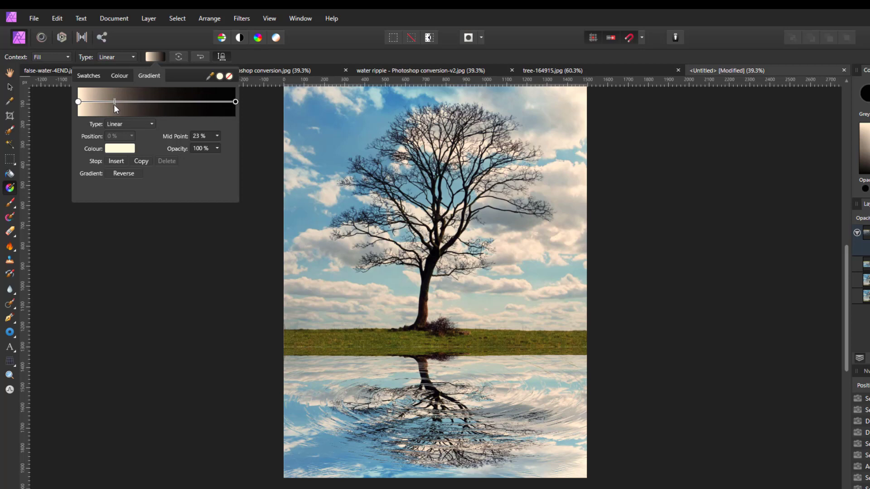
{"action": "left_click_drag", "start_coordinate": [111, 107], "coordinate": [107, 107]}
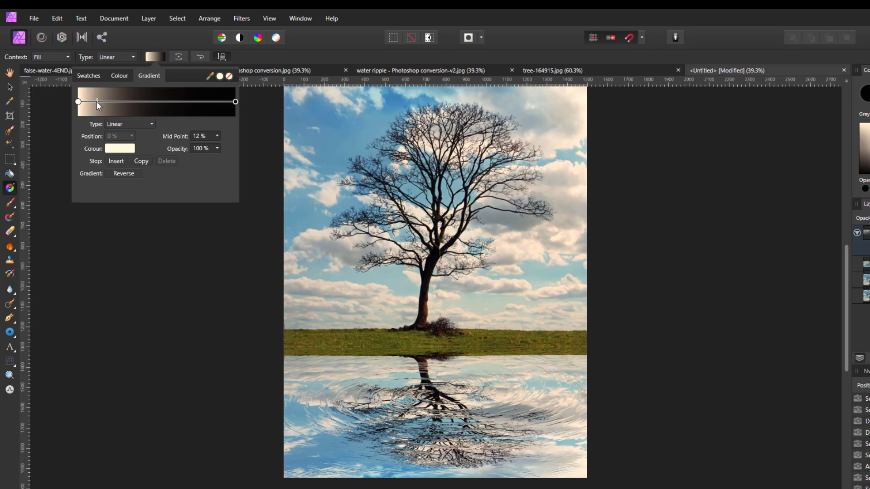
{"action": "left_click_drag", "start_coordinate": [96, 101], "coordinate": [96, 101]}
{"action": "left_click_drag", "start_coordinate": [97, 102], "coordinate": [90, 99]}
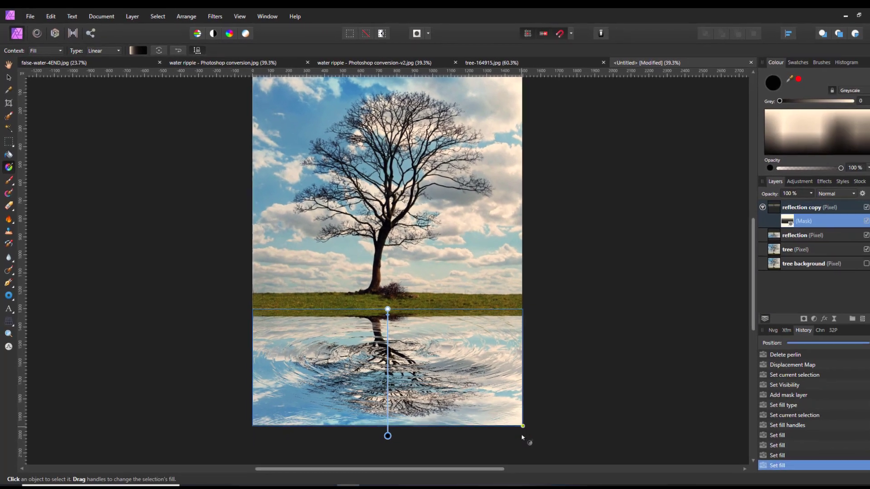
{"action": "left_click", "coordinate": [8, 64]}
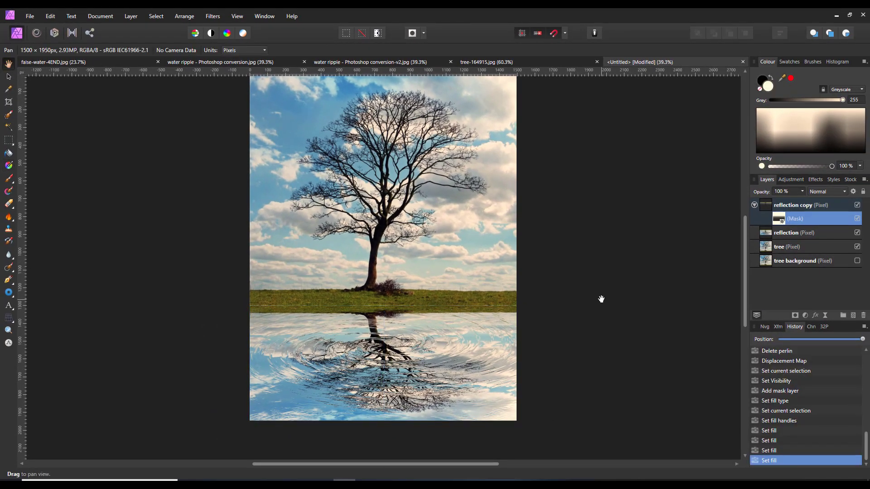
{"action": "scroll", "coordinate": [746, 290], "scroll_direction": "up", "scroll_amount": 1}
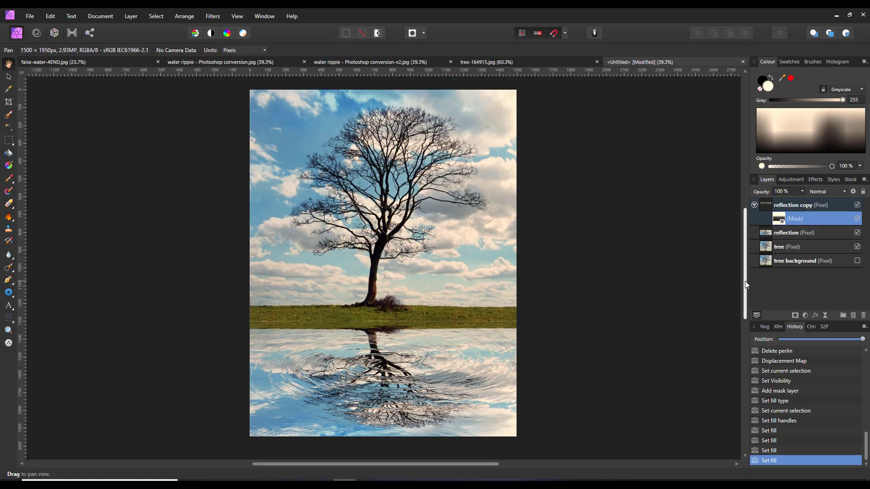